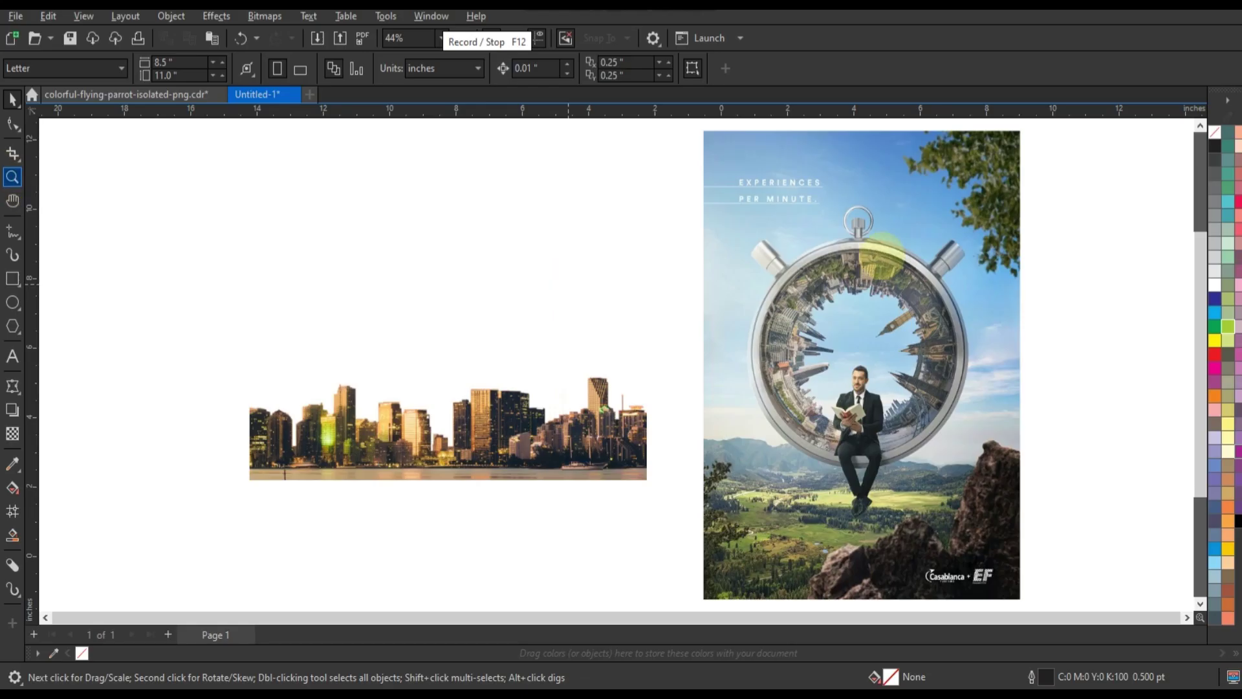
- Zoom in to inspect the reference poster, then shrink the skyline image around its centre
key(z)
click(1019, 497)
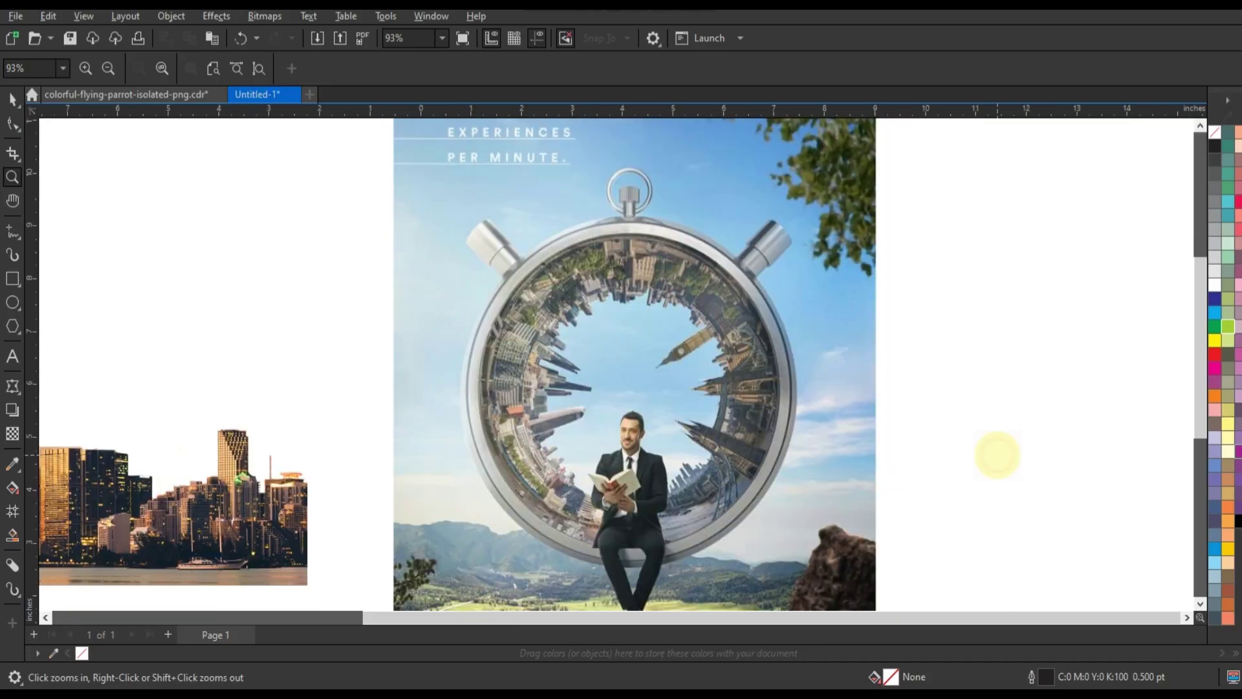
right_click(995, 451)
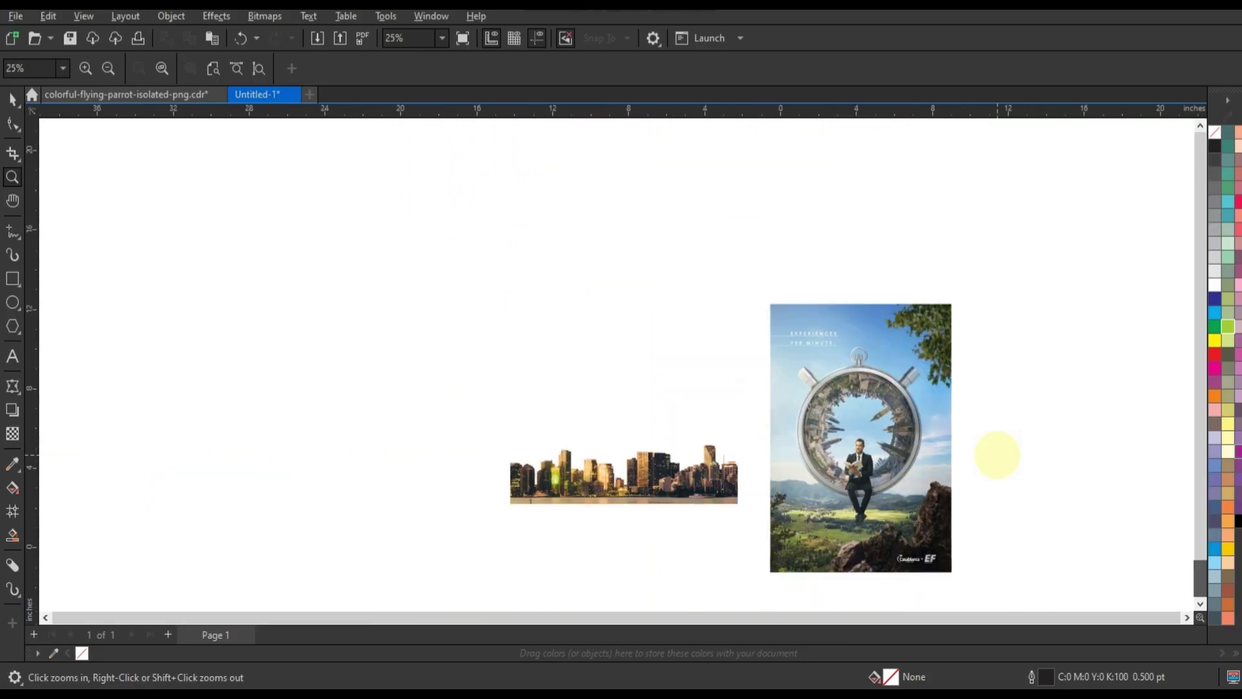
click(631, 499)
click(12, 99)
click(624, 439)
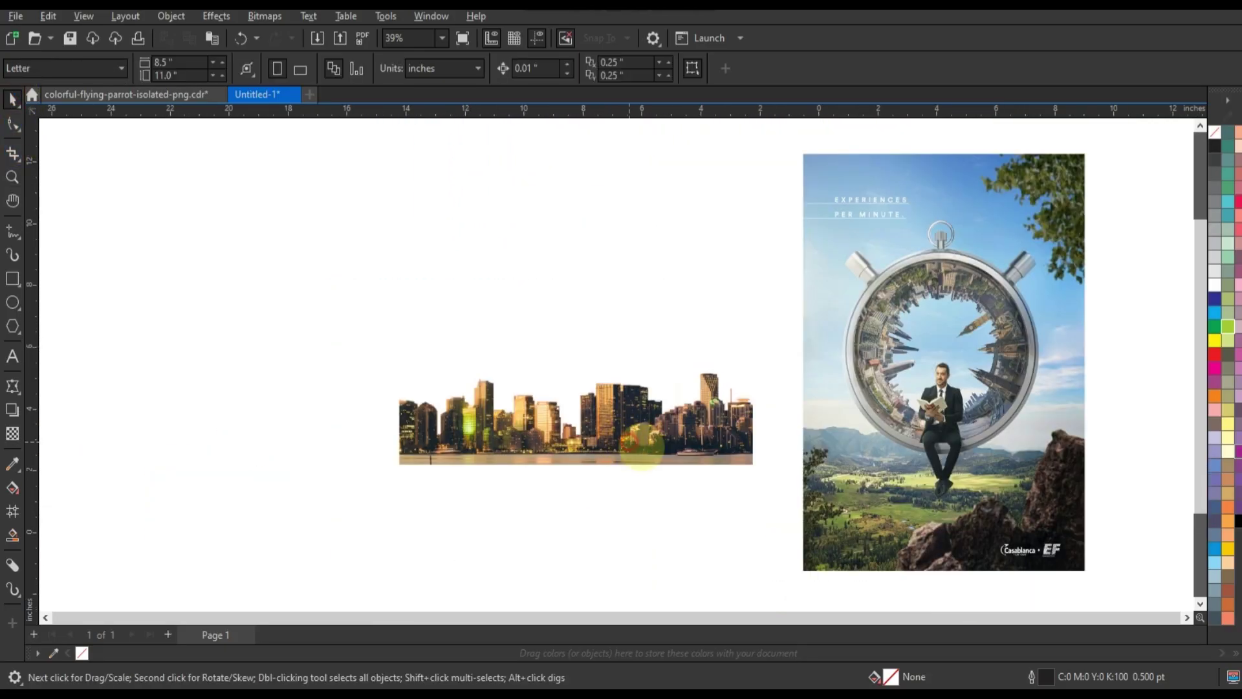
mouse_move(757, 469)
mouse_down()
mouse_move(673, 442)
mouse_move(372, 422)
mouse_up()
click(13, 279)
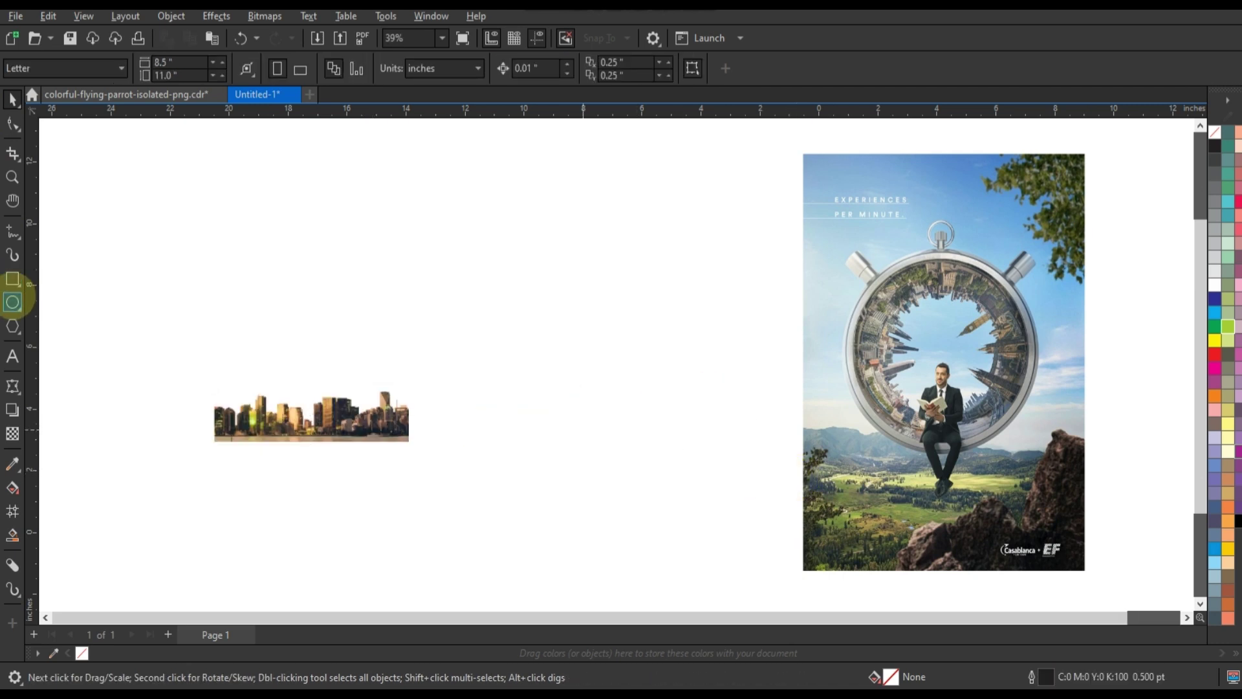
- Shrink the reference poster to fit inside the page and move the skyline image right
click(1089, 145)
drag(1090, 149, 1057, 203)
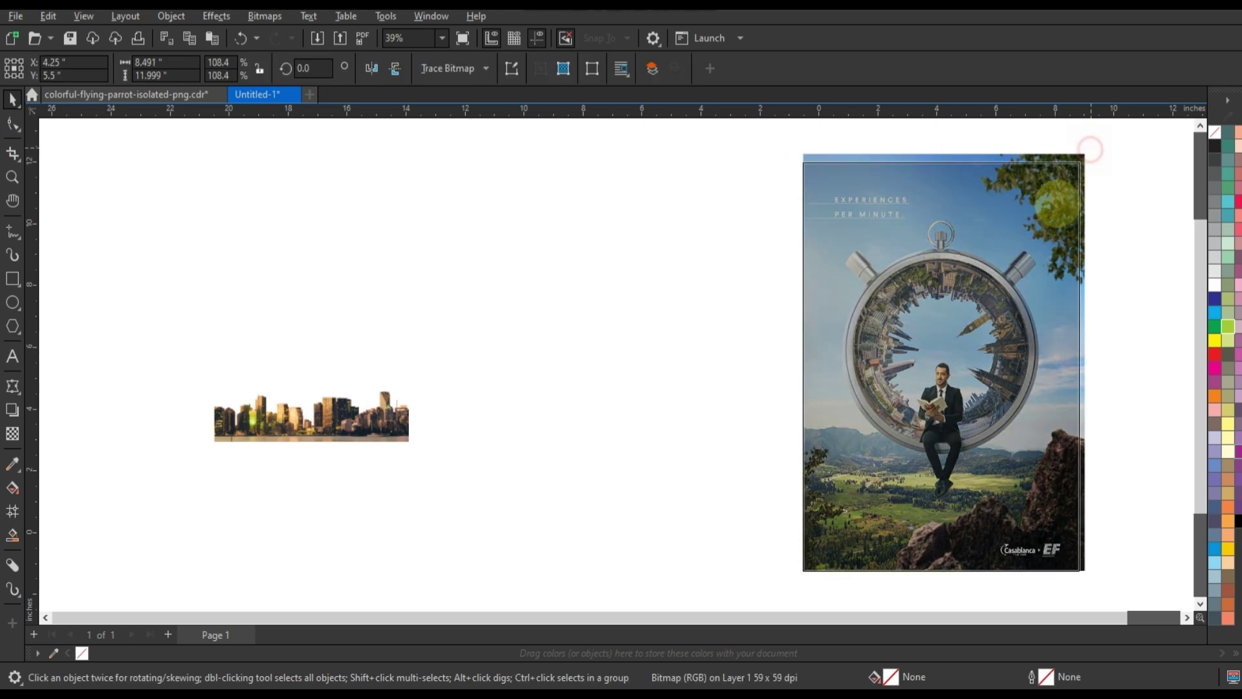
drag(1091, 149, 1035, 234)
drag(372, 422, 767, 422)
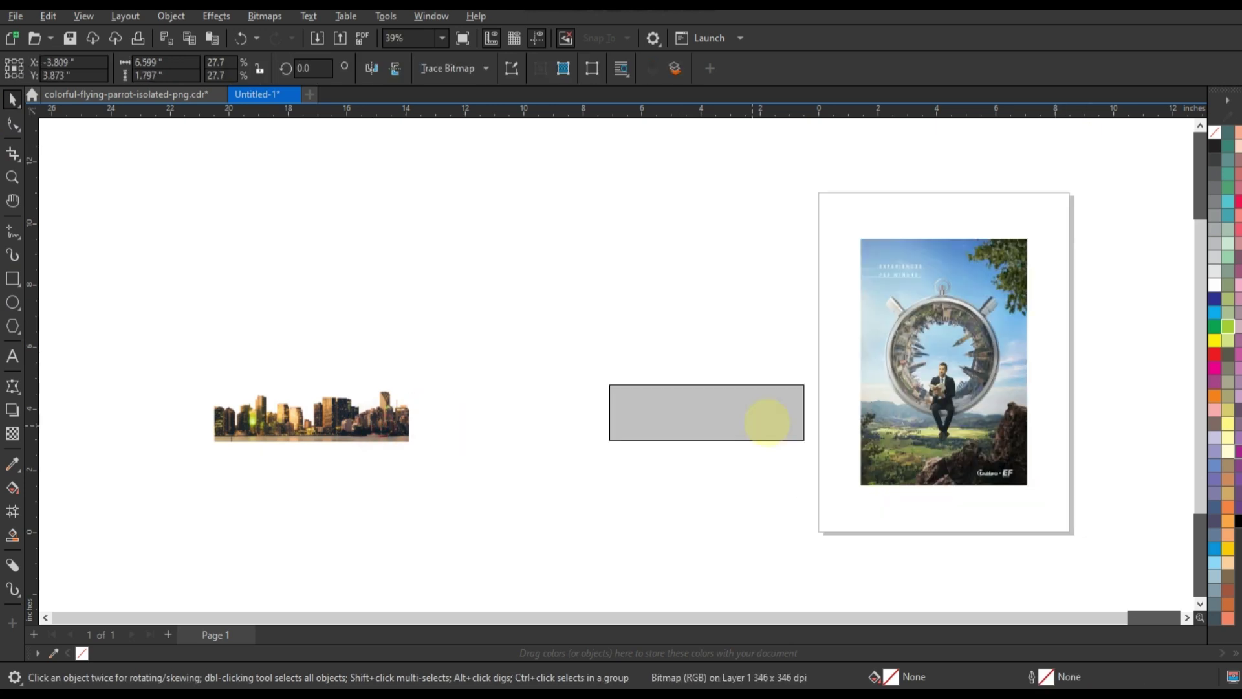
click(13, 176)
drag(253, 222, 840, 511)
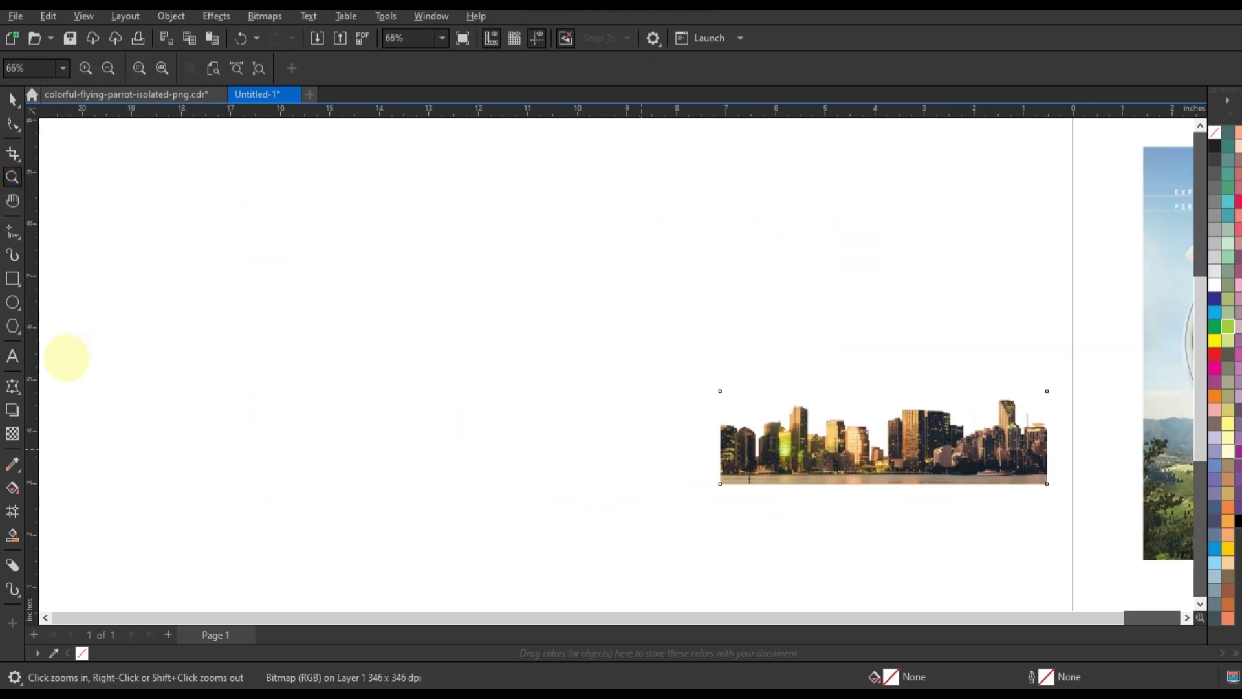
- Draw a large circle and scale a smaller concentric copy inside it
click(12, 302)
drag(301, 197, 476, 566)
click(13, 99)
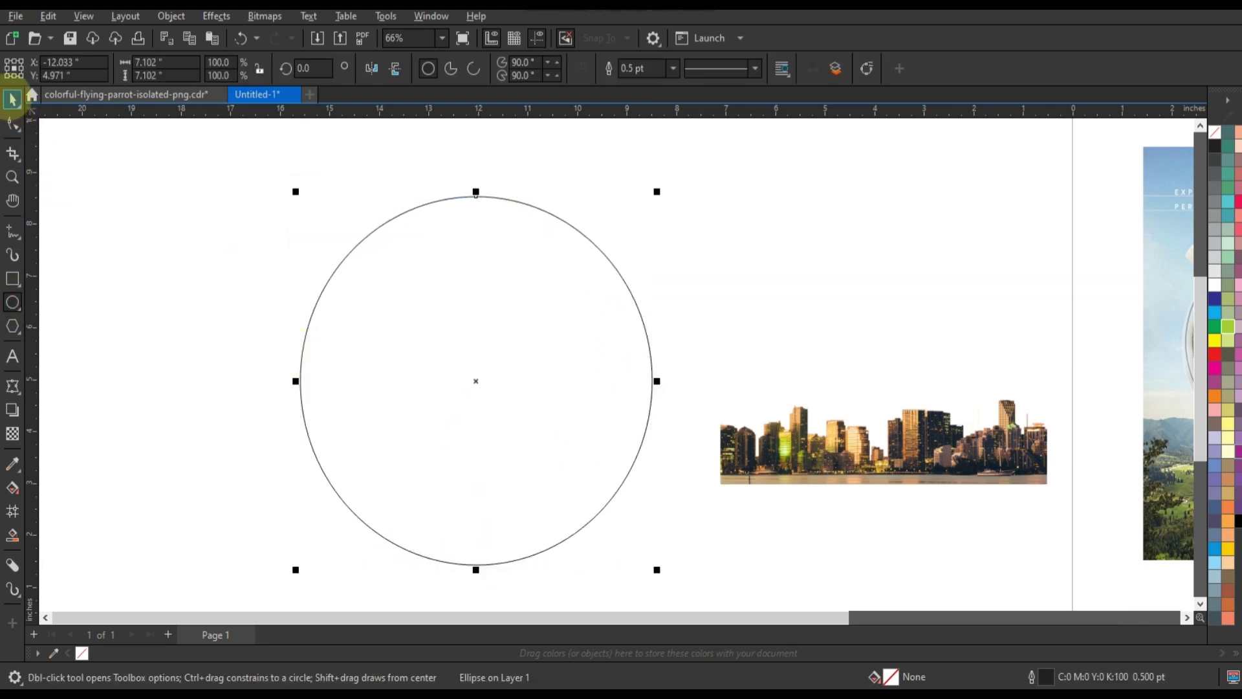
drag(657, 191, 603, 270)
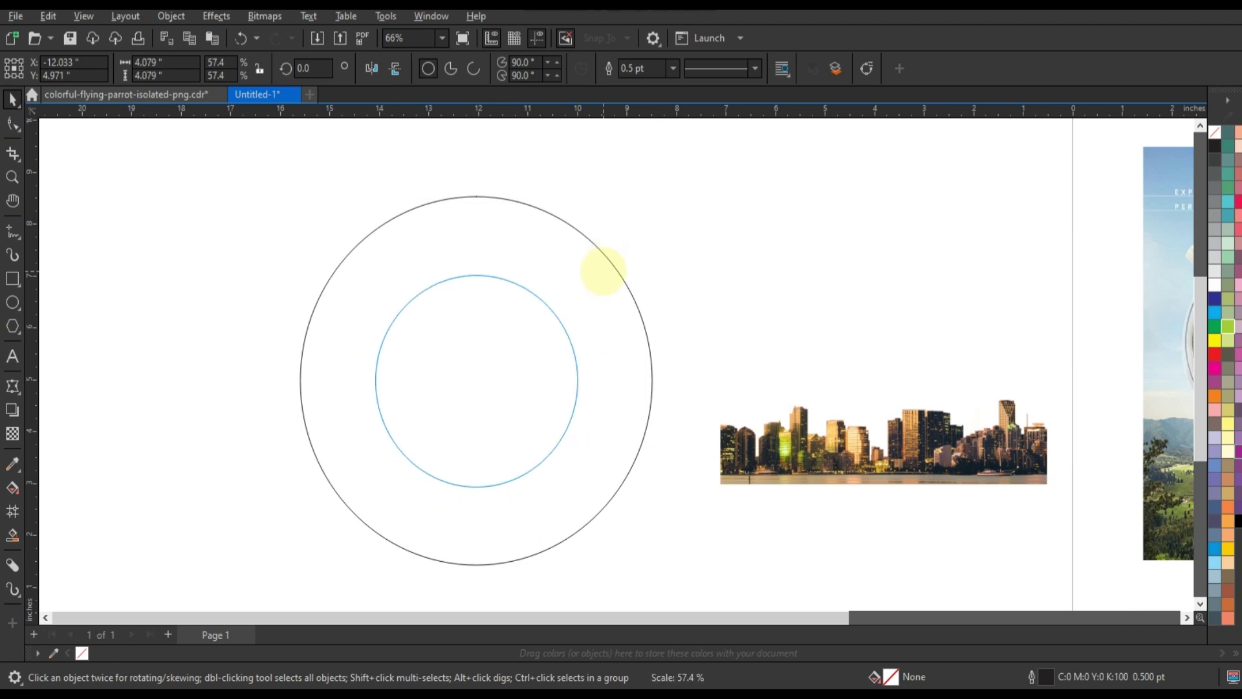
drag(603, 270, 605, 268)
shift+click(611, 268)
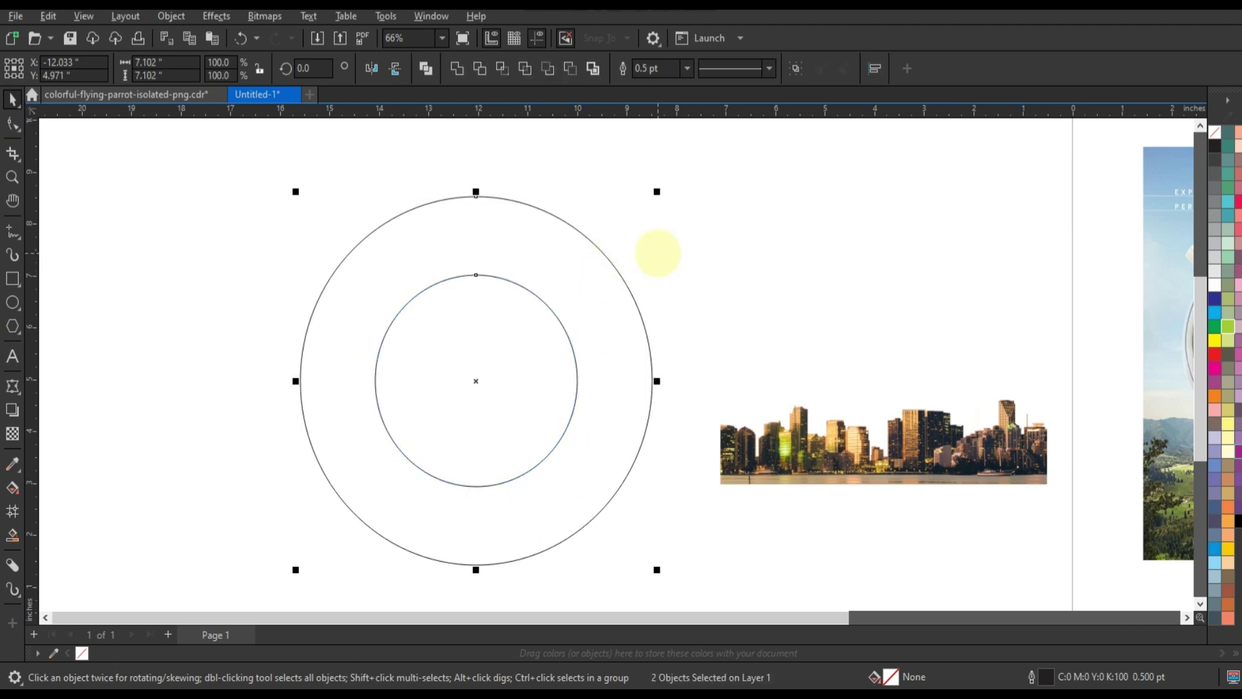
click(654, 216)
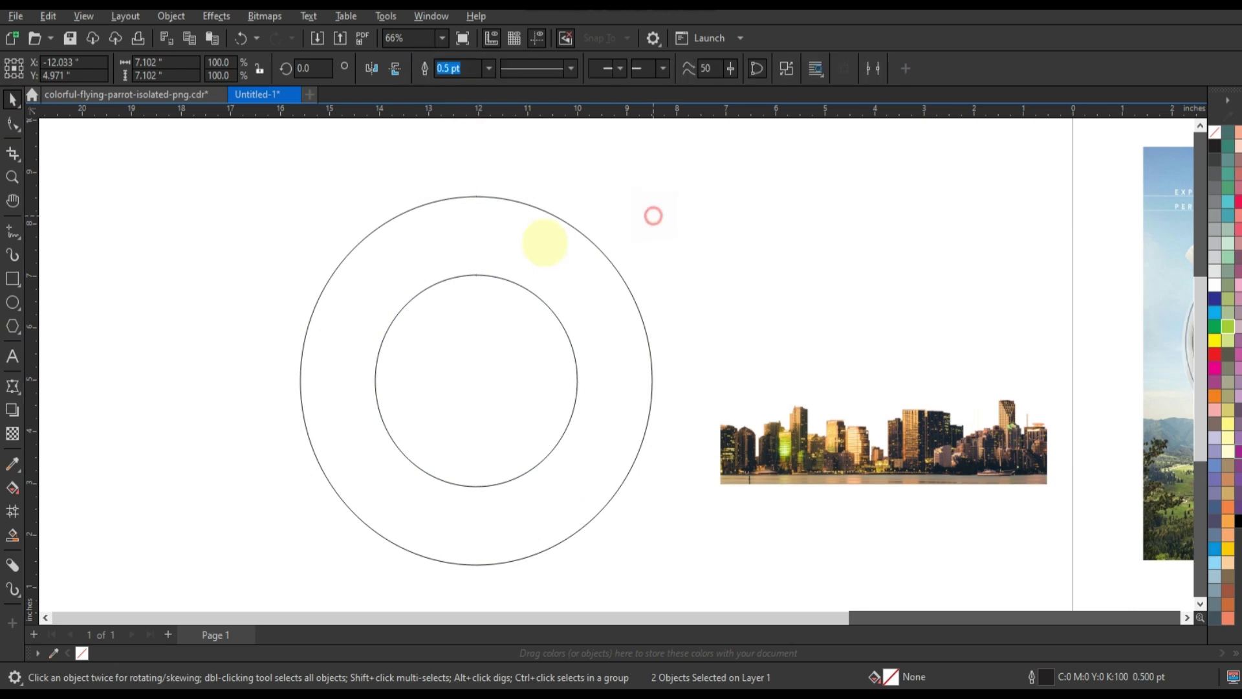
- Draw a horizontal line across the circles and centre it vertically on them
click(12, 231)
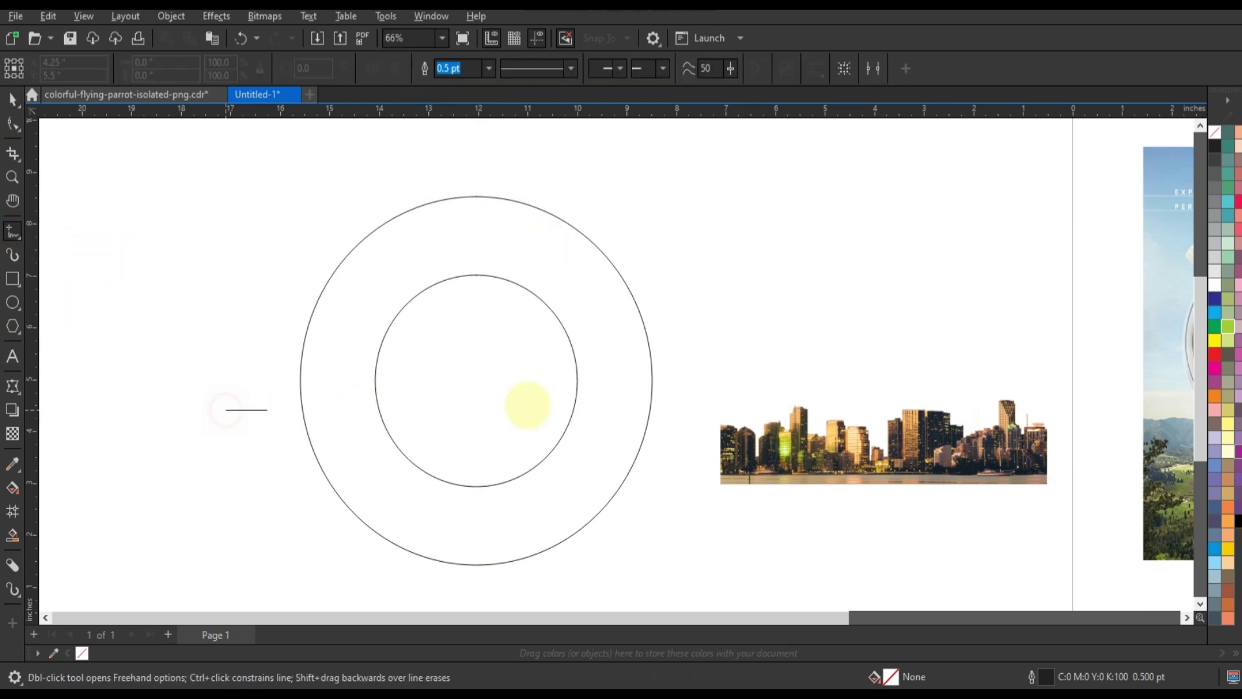
click(13, 99)
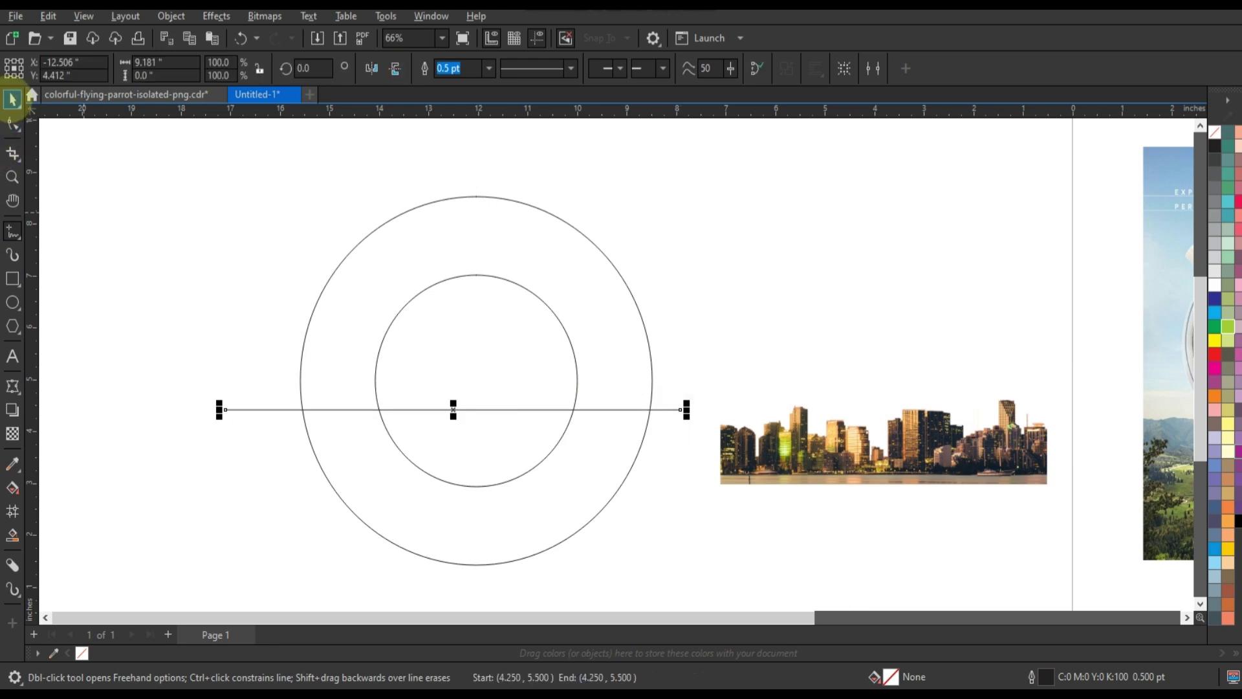
shift+click(479, 275)
key(e)
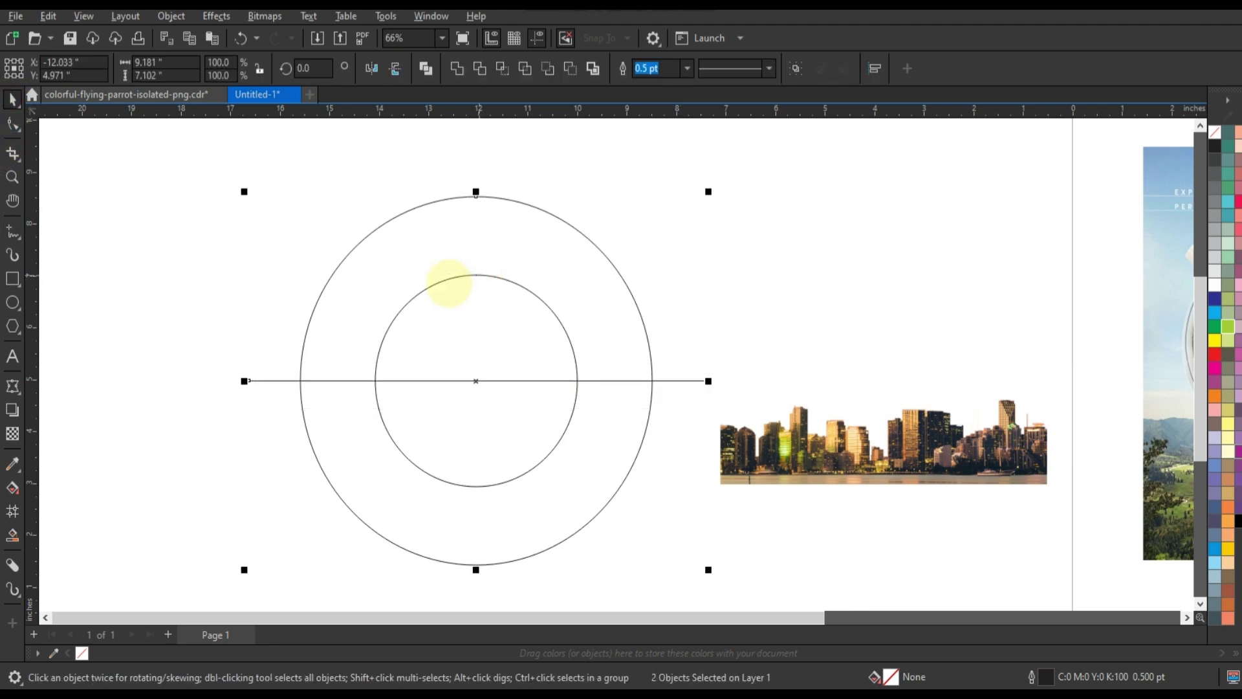
click(712, 238)
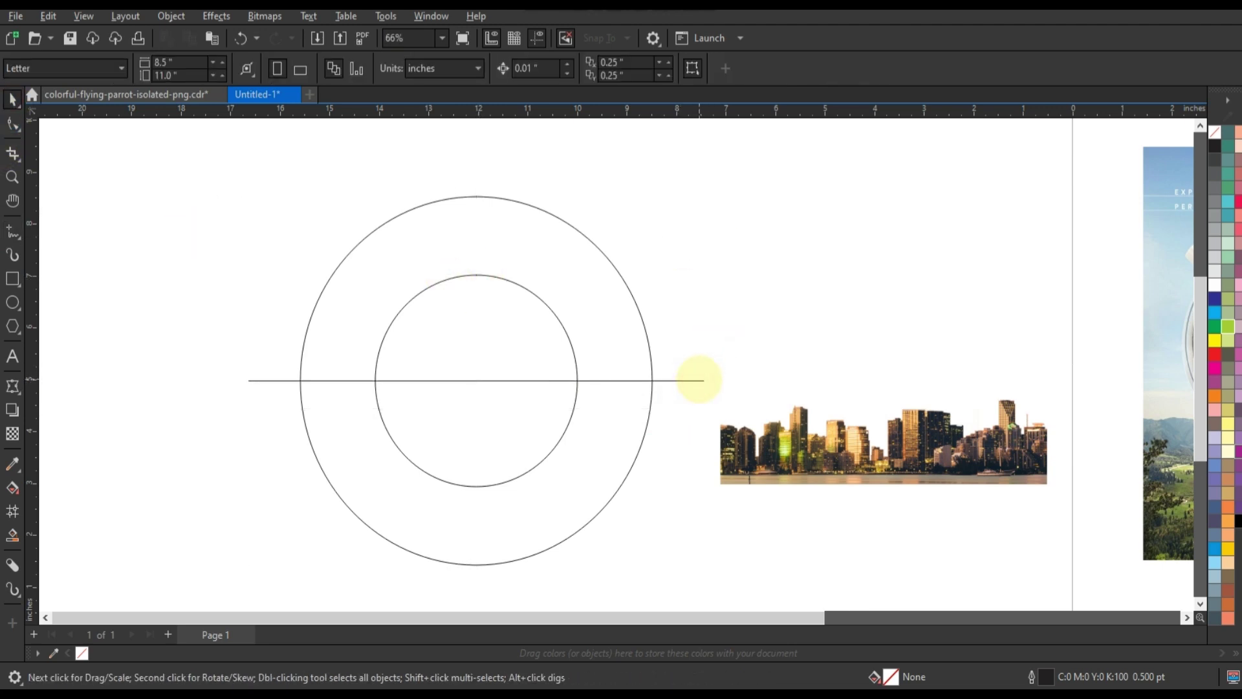
- Form an X from a vertical line copy combined via Ctrl+L and rotated 45°, then move the skyline over the circles
click(697, 380)
mouse_move(696, 380)
mouse_down()
mouse_move(456, 187)
mouse_move(477, 194)
mouse_up()
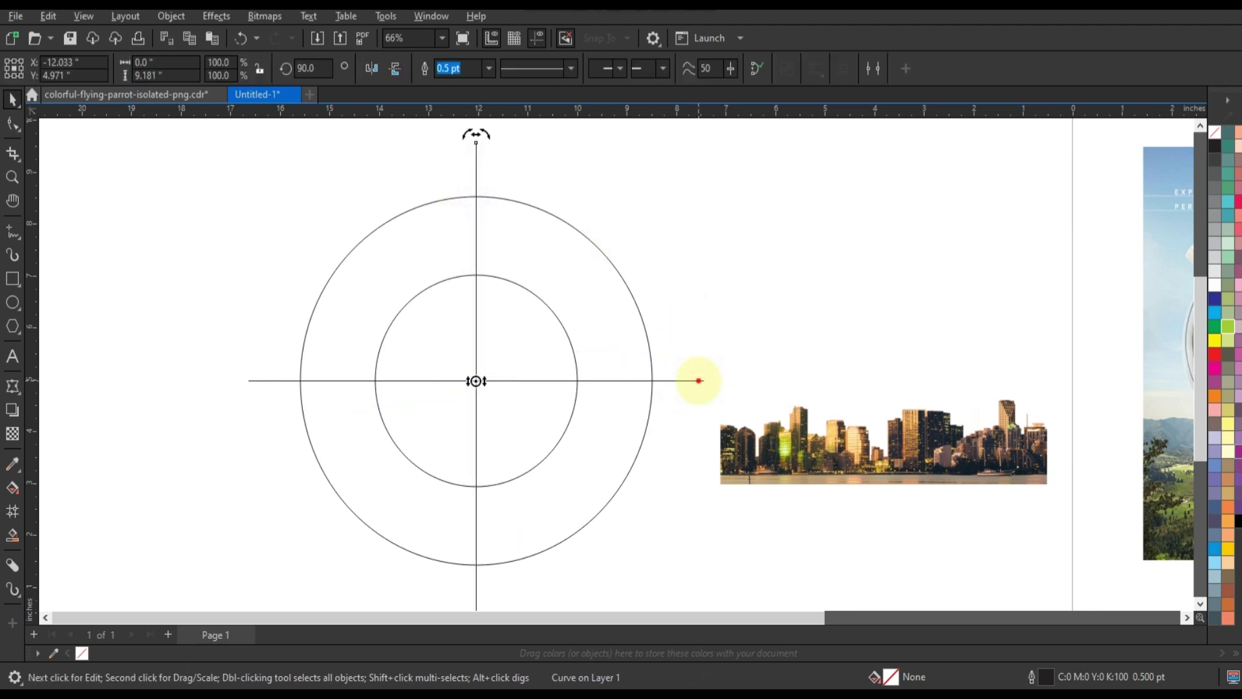
shift+click(699, 380)
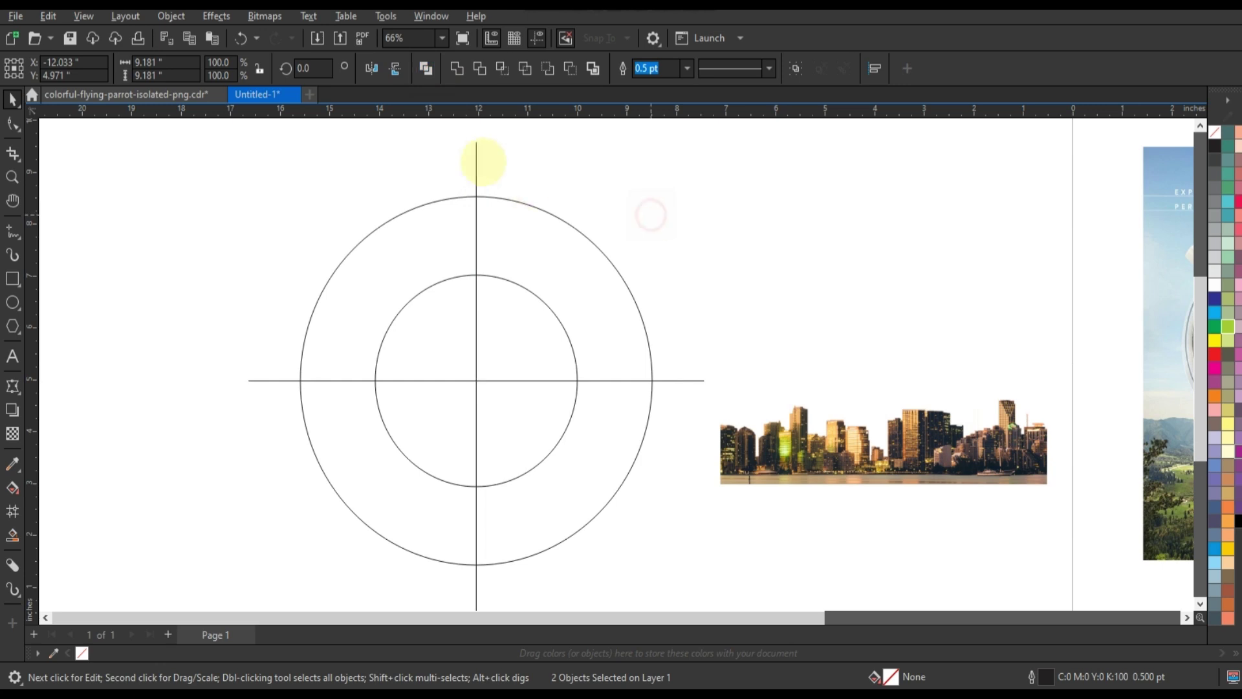
key(ctrl+l)
click(477, 158)
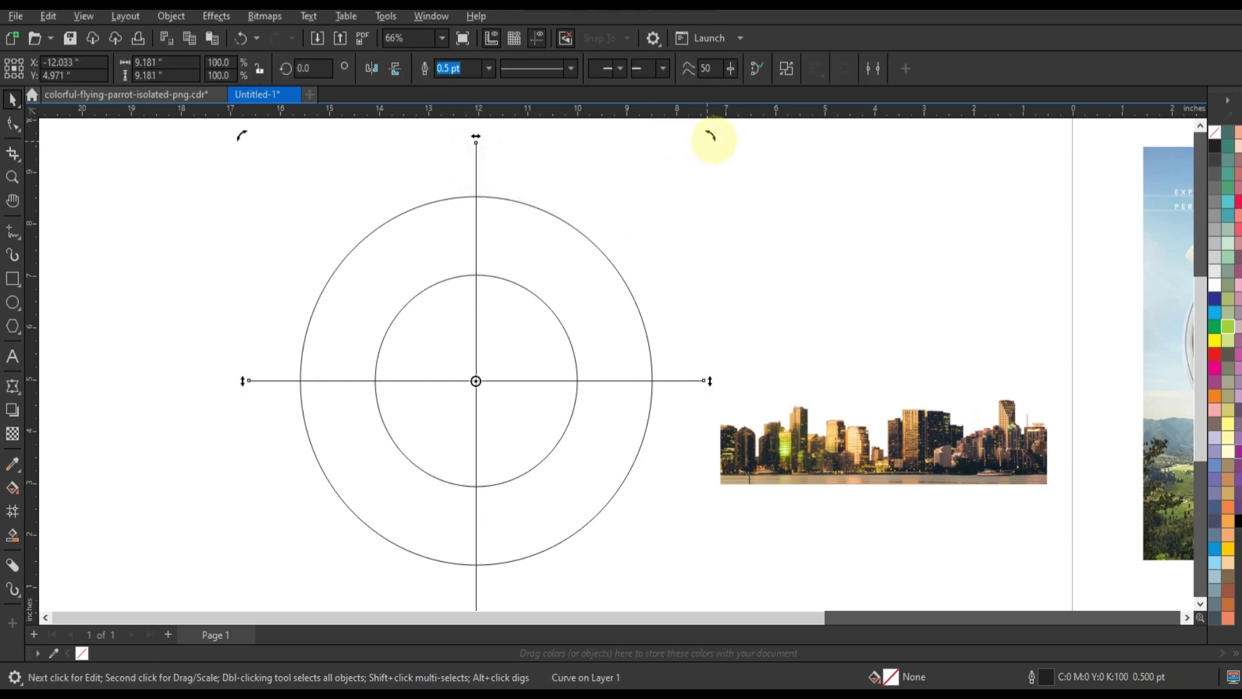
mouse_move(710, 136)
mouse_down()
mouse_move(686, 388)
mouse_move(689, 368)
mouse_up()
click(693, 347)
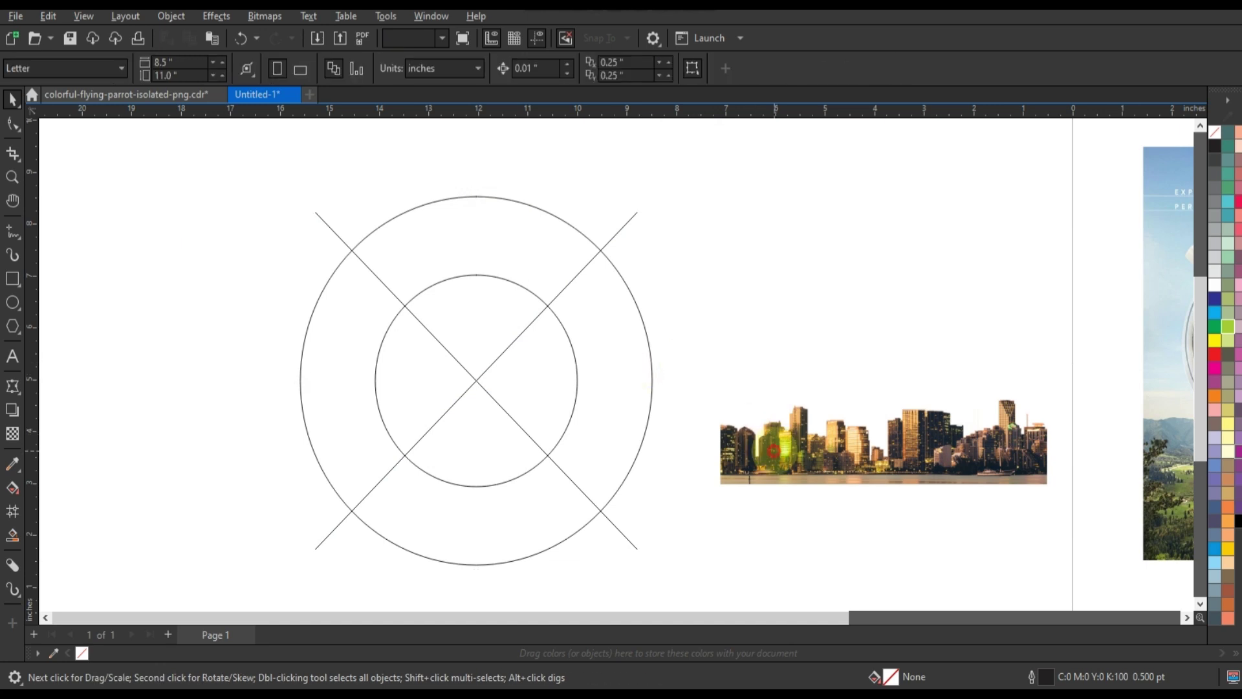
drag(774, 451, 432, 507)
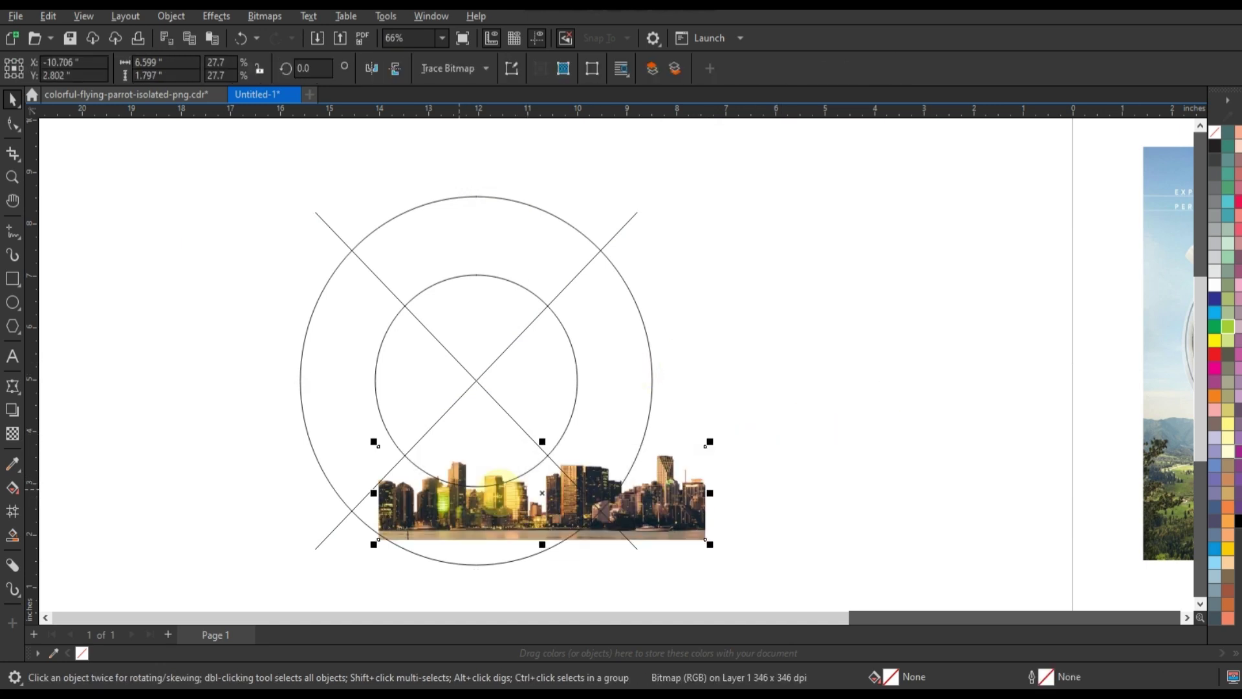
- Shrink the skyline photo from its corner and move it low into the ring between the diagonals
drag(705, 540, 609, 513)
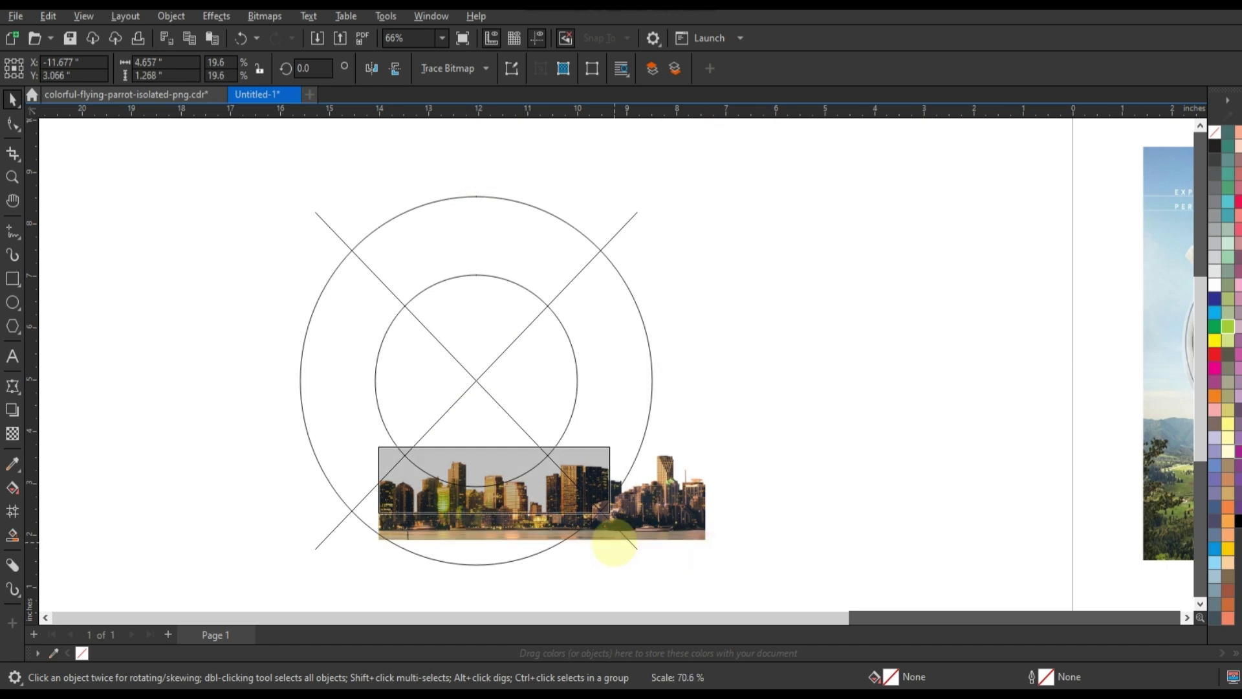
drag(485, 482, 530, 463)
scroll(531, 463, up, 4)
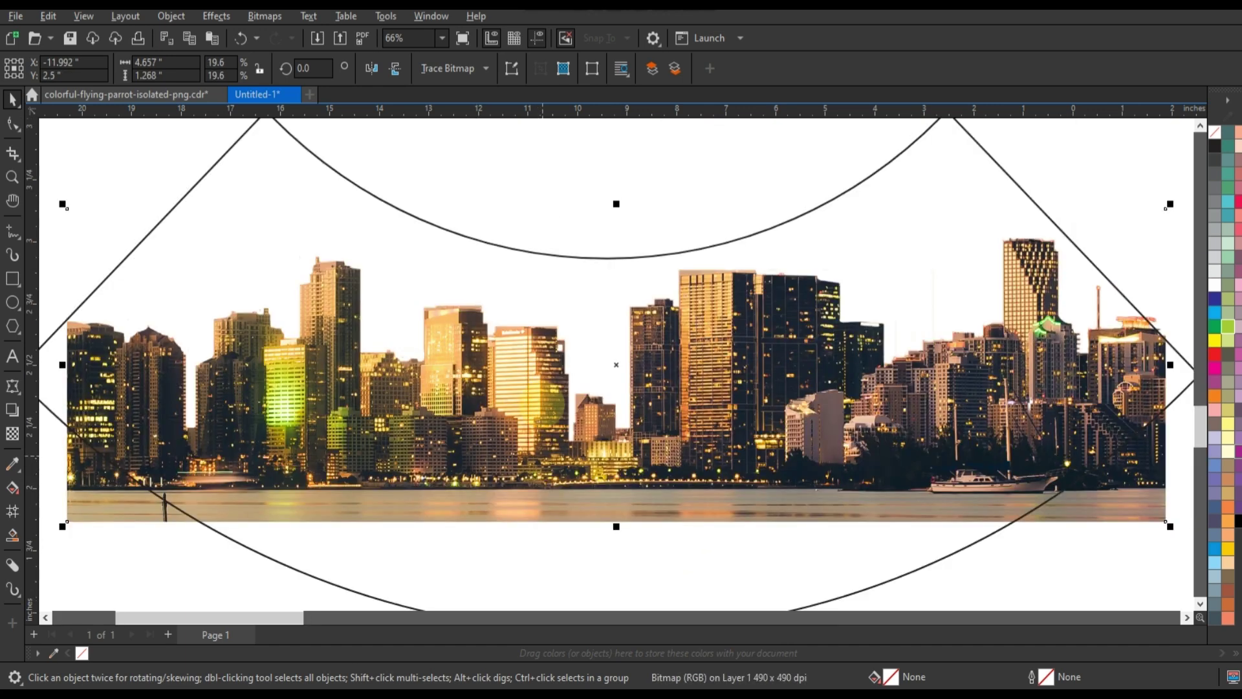
scroll(550, 416, down, 2)
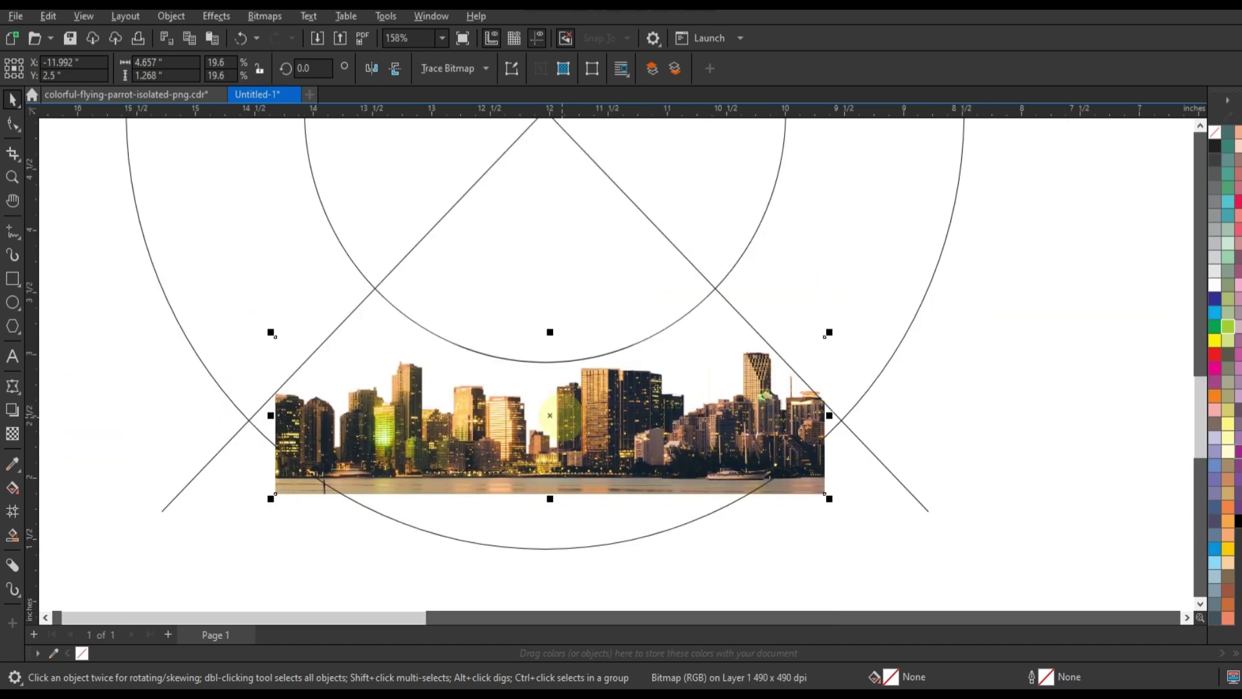
- Apply a straight-line envelope to the skyline photo and pin its corners to the diagonals and outer circle
click(13, 386)
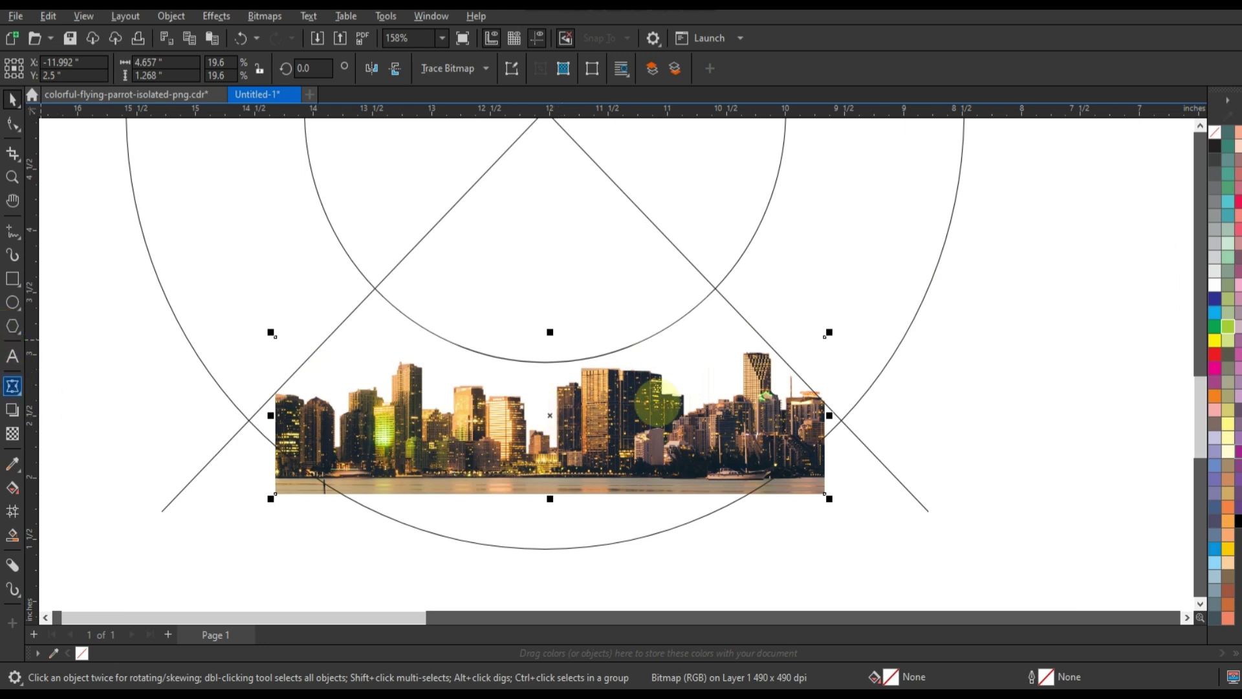
drag(524, 320, 560, 508)
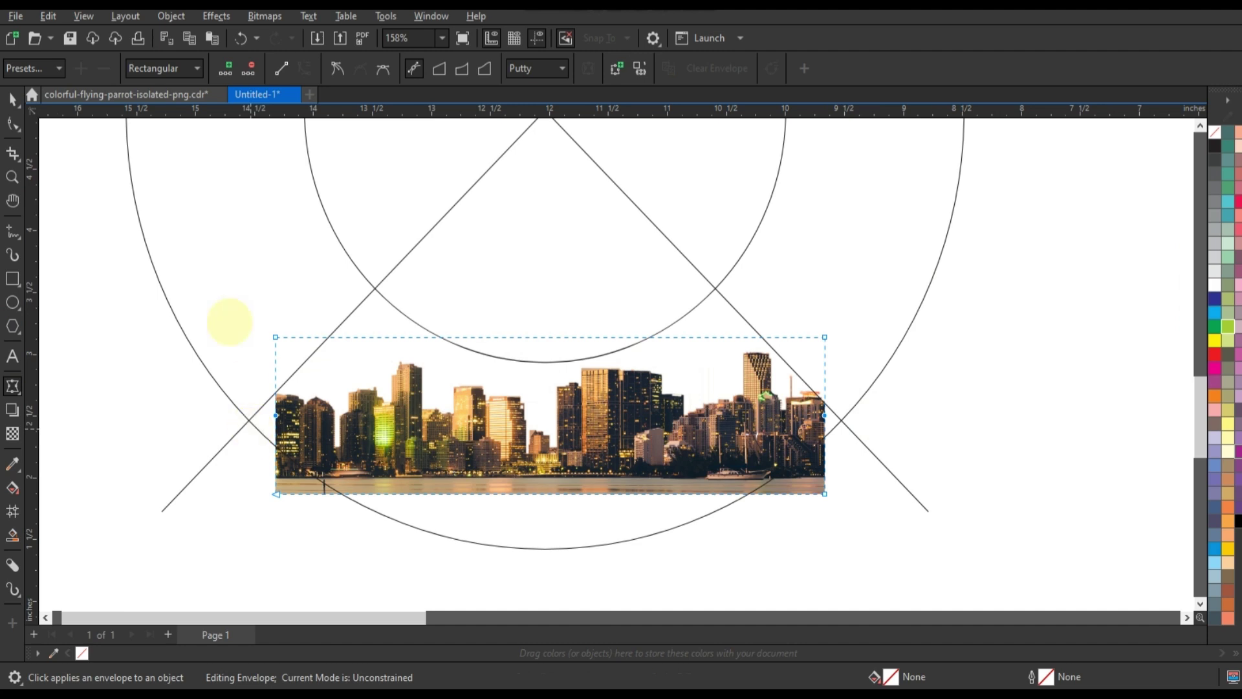
drag(235, 299, 866, 544)
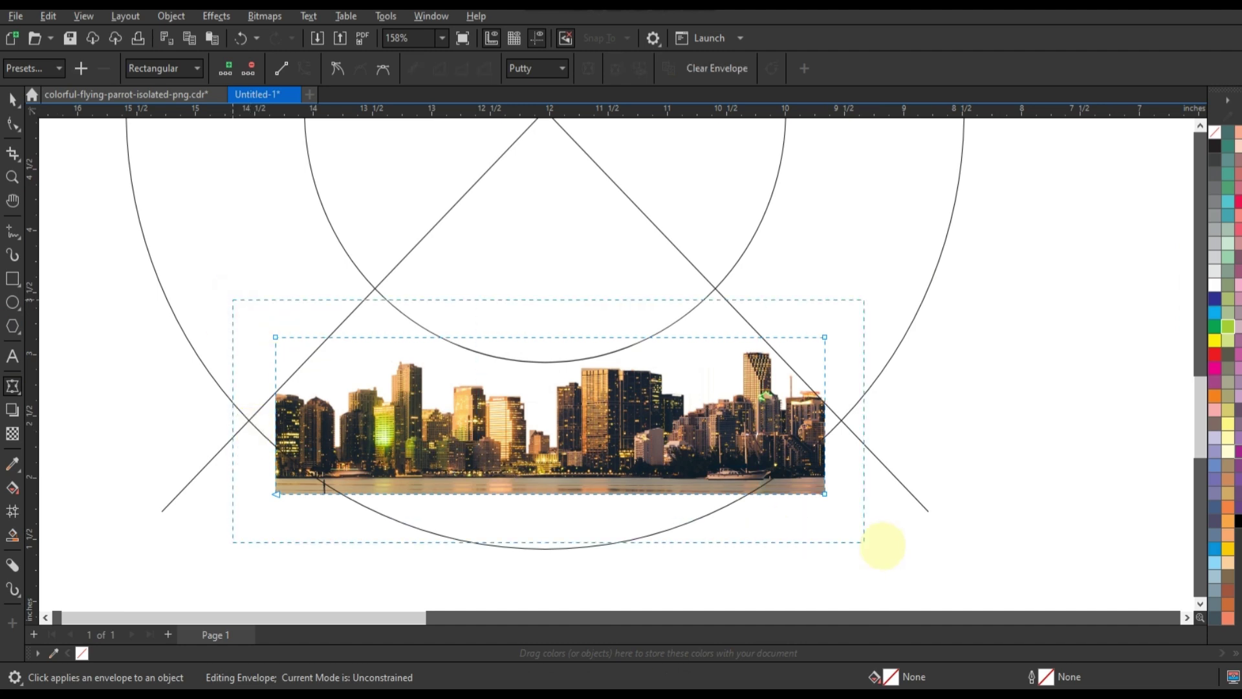
click(285, 69)
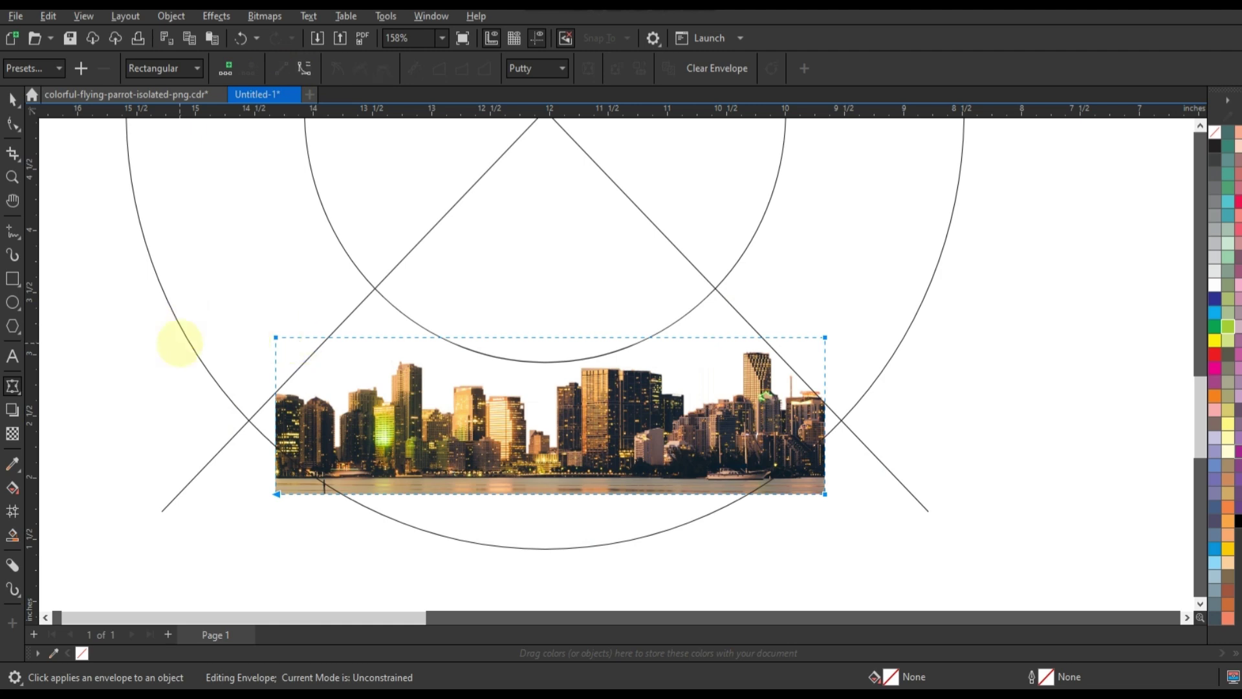
click(304, 372)
click(274, 485)
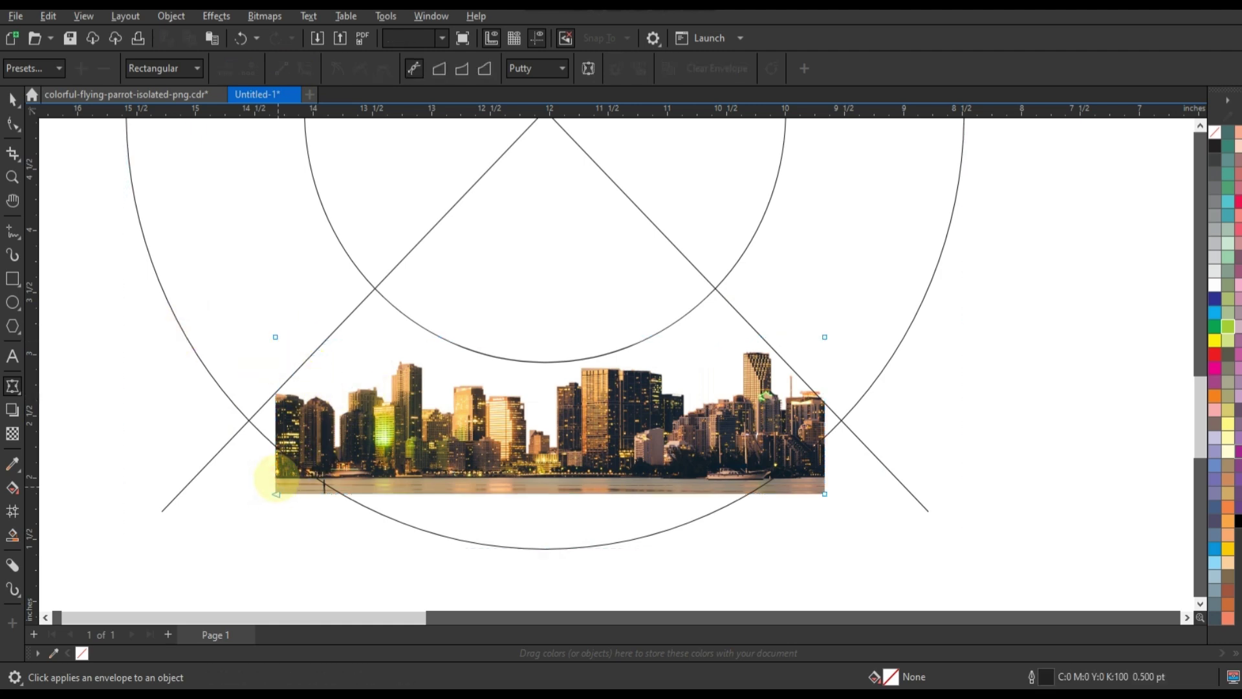
click(275, 335)
drag(275, 336, 376, 291)
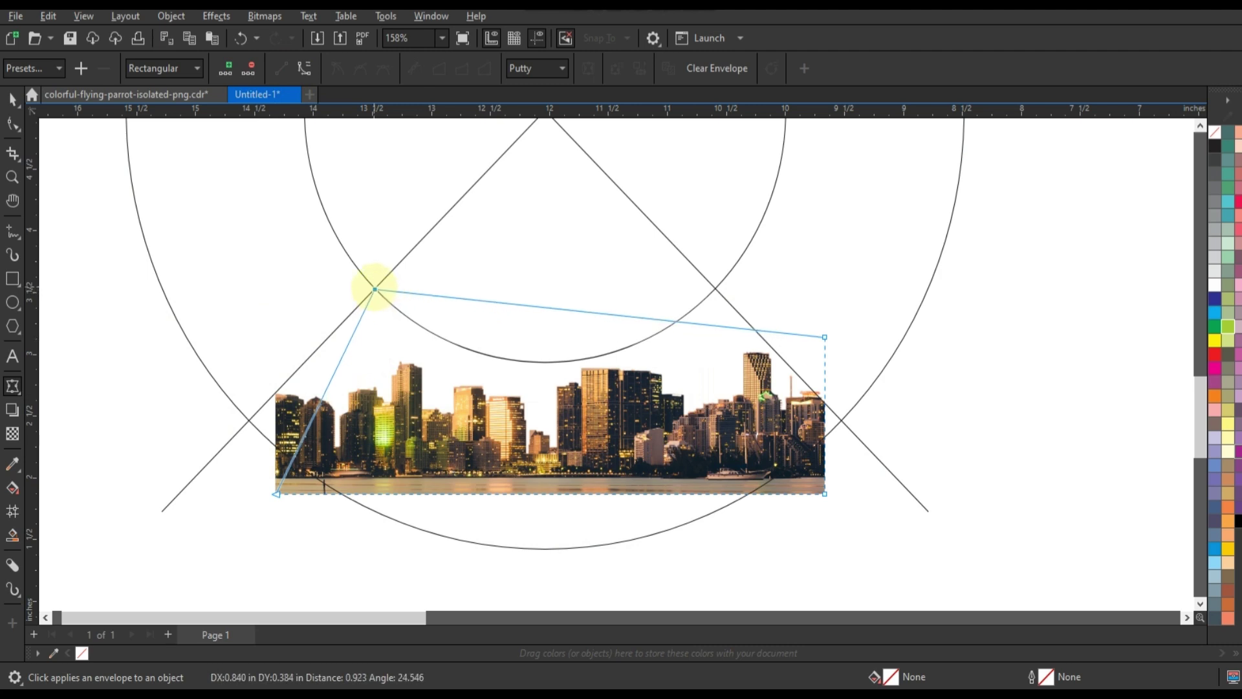
drag(824, 339, 714, 287)
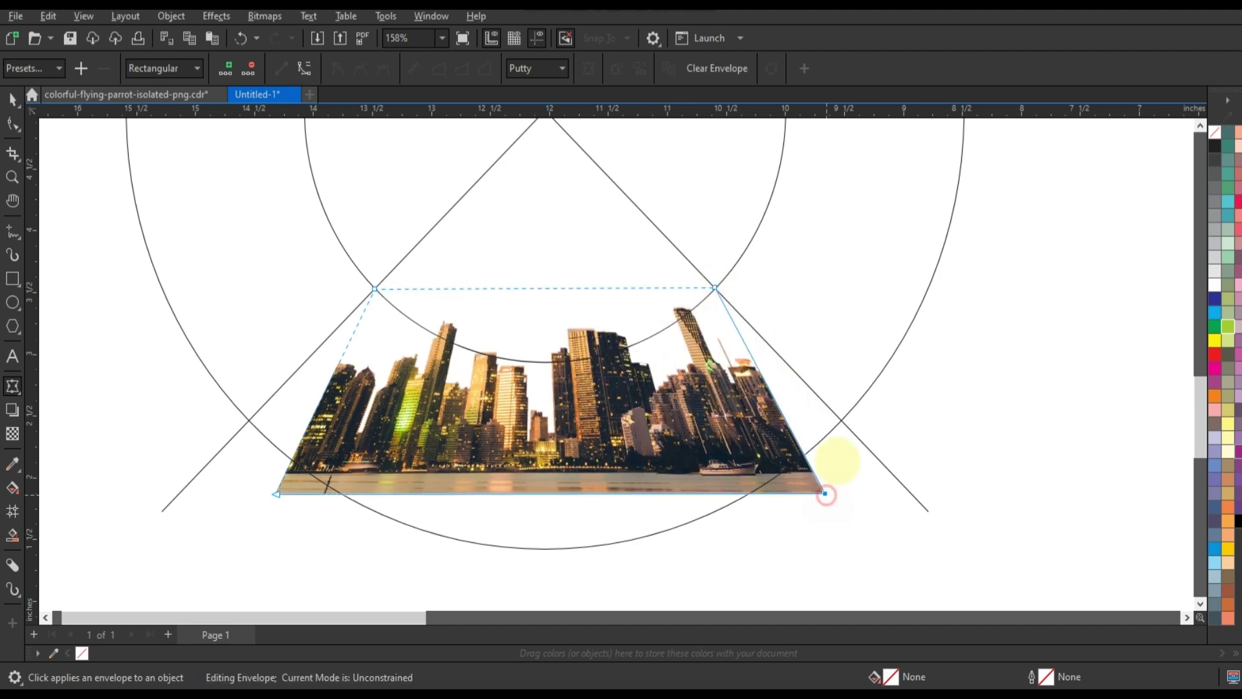
drag(826, 494, 841, 421)
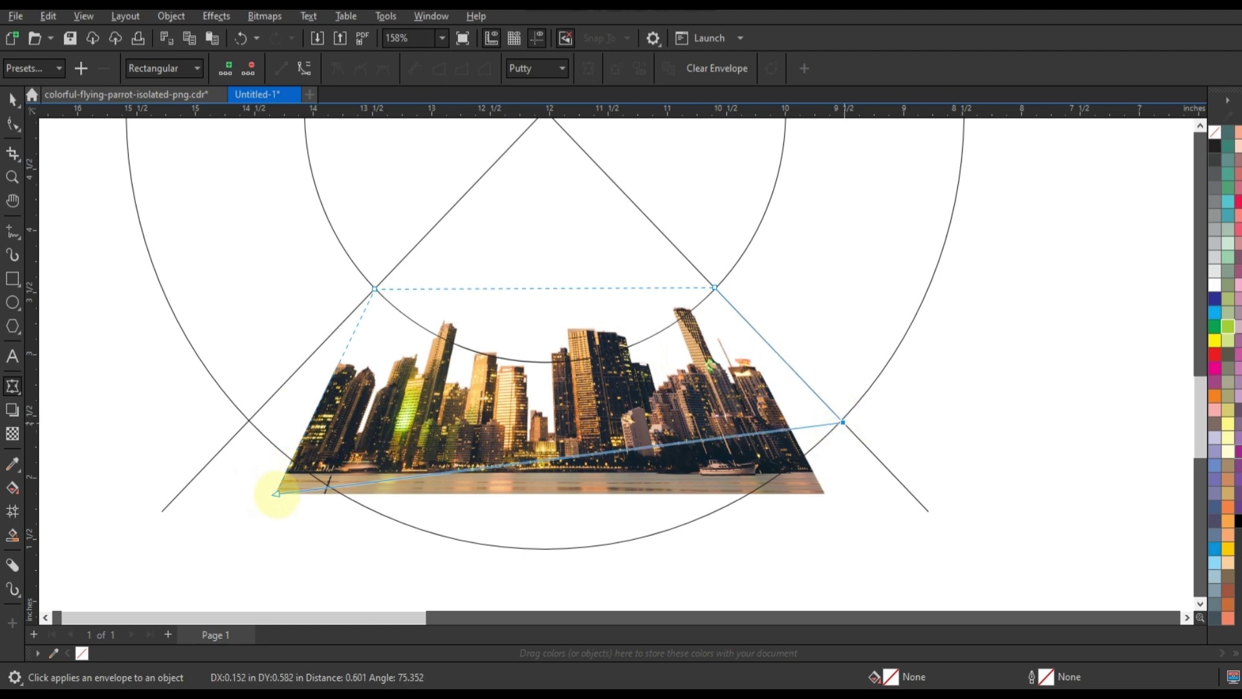
drag(276, 493, 249, 422)
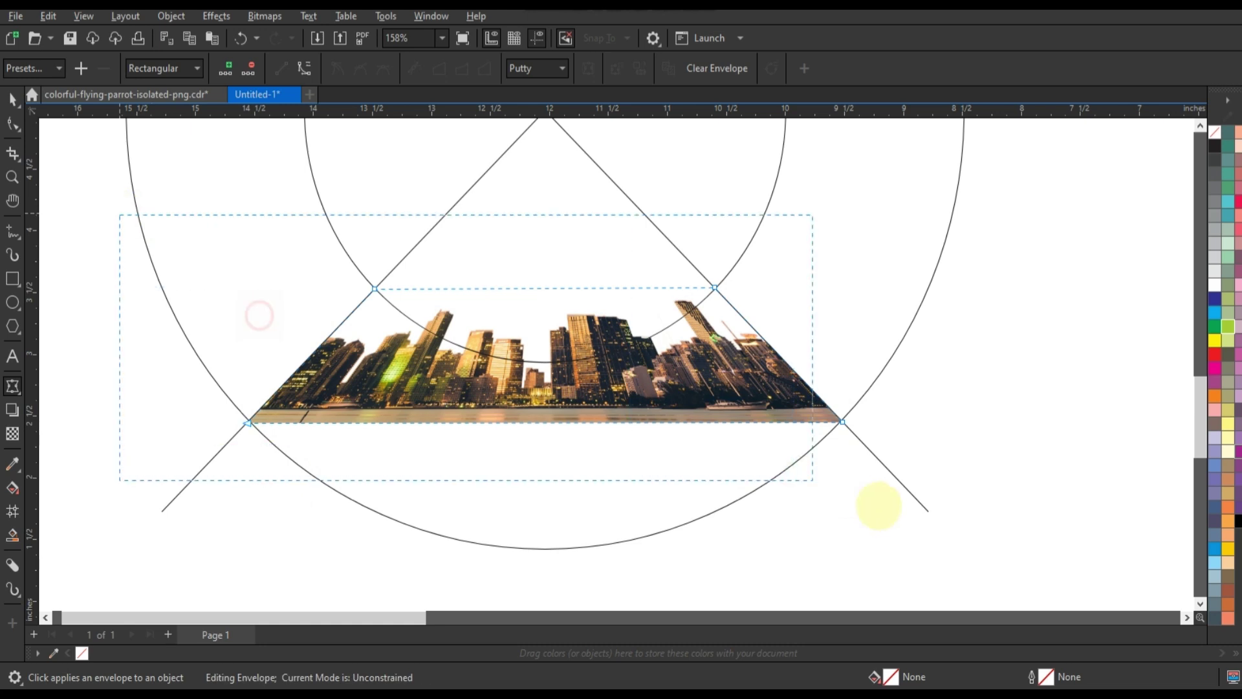
- Curve the envelope edges so the bottom follows the outer circle and the top hugs the inner circle
click(304, 68)
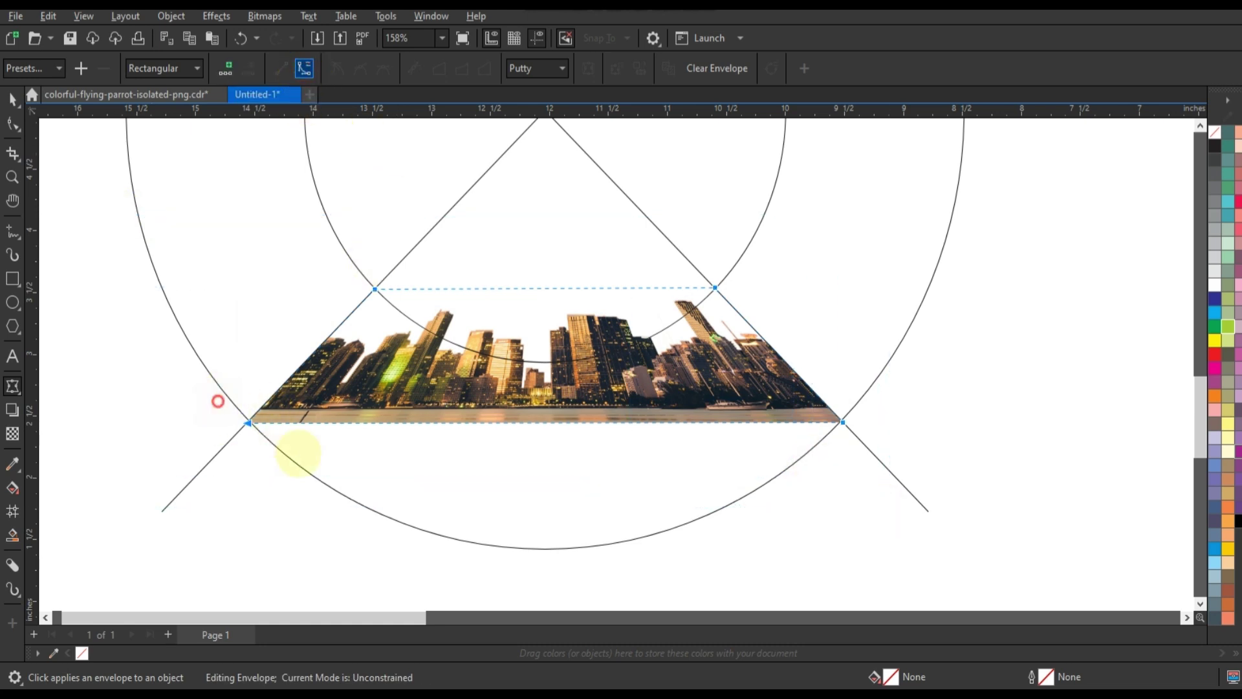
drag(444, 424, 362, 537)
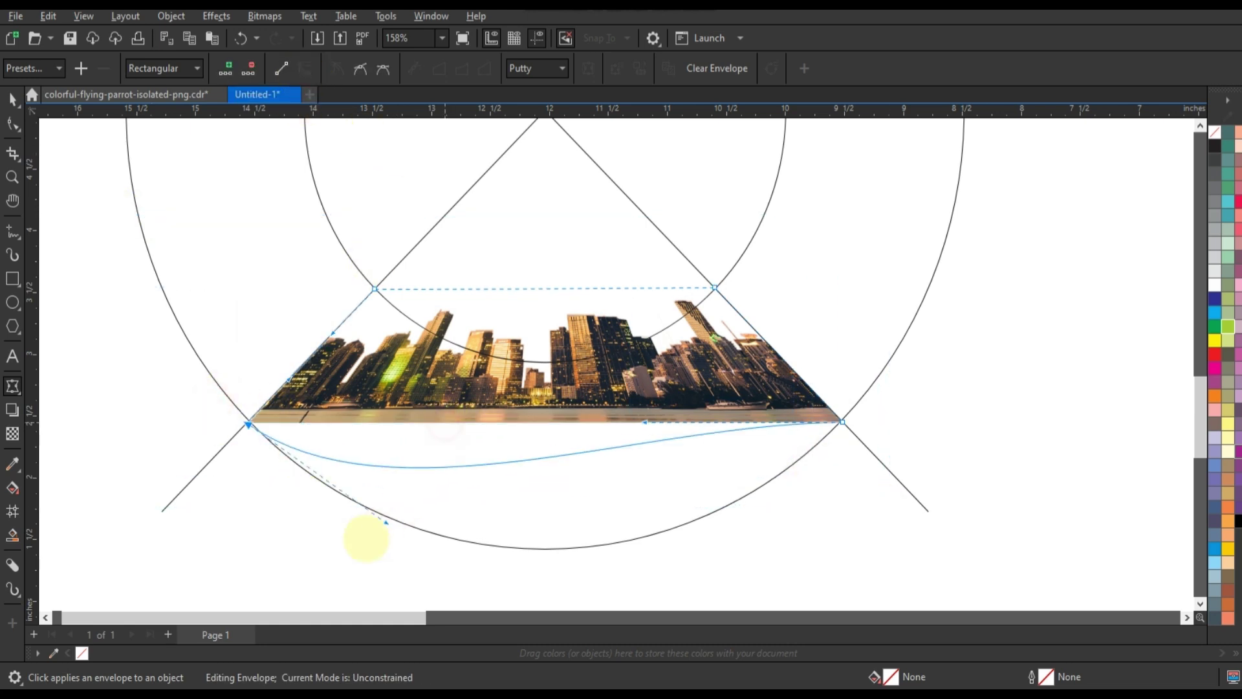
drag(645, 422, 660, 571)
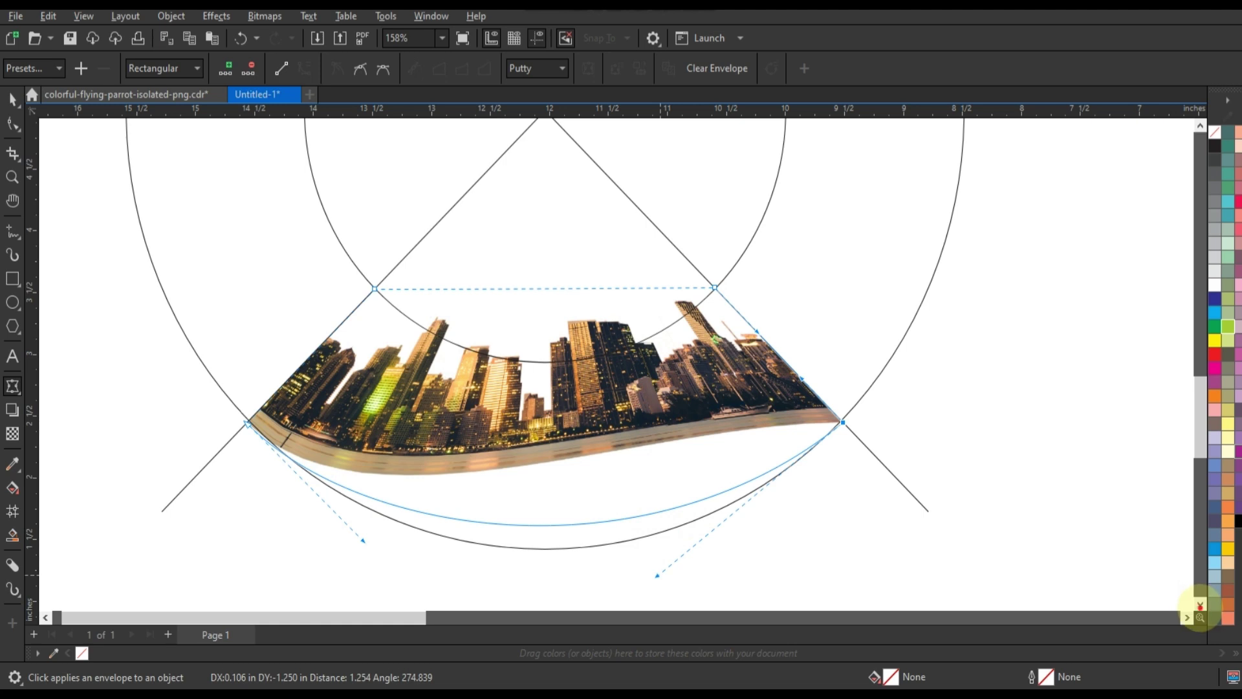
key(F3)
scroll(634, 425, up, 3)
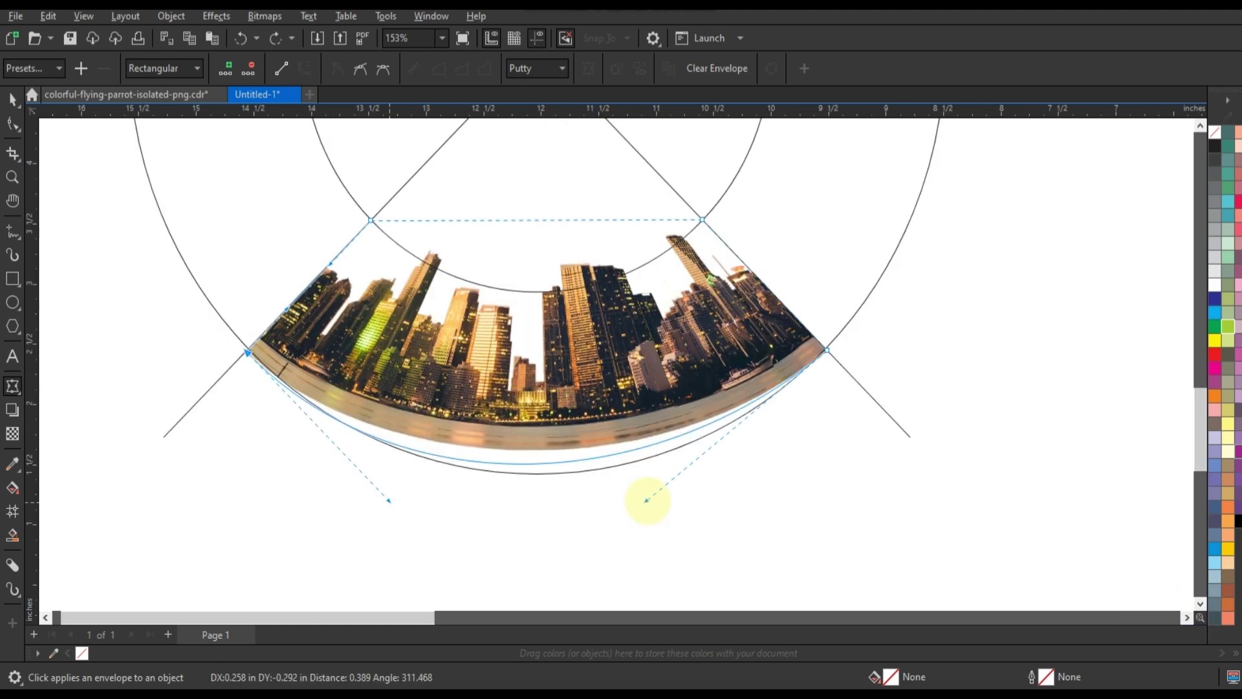
drag(647, 500, 650, 521)
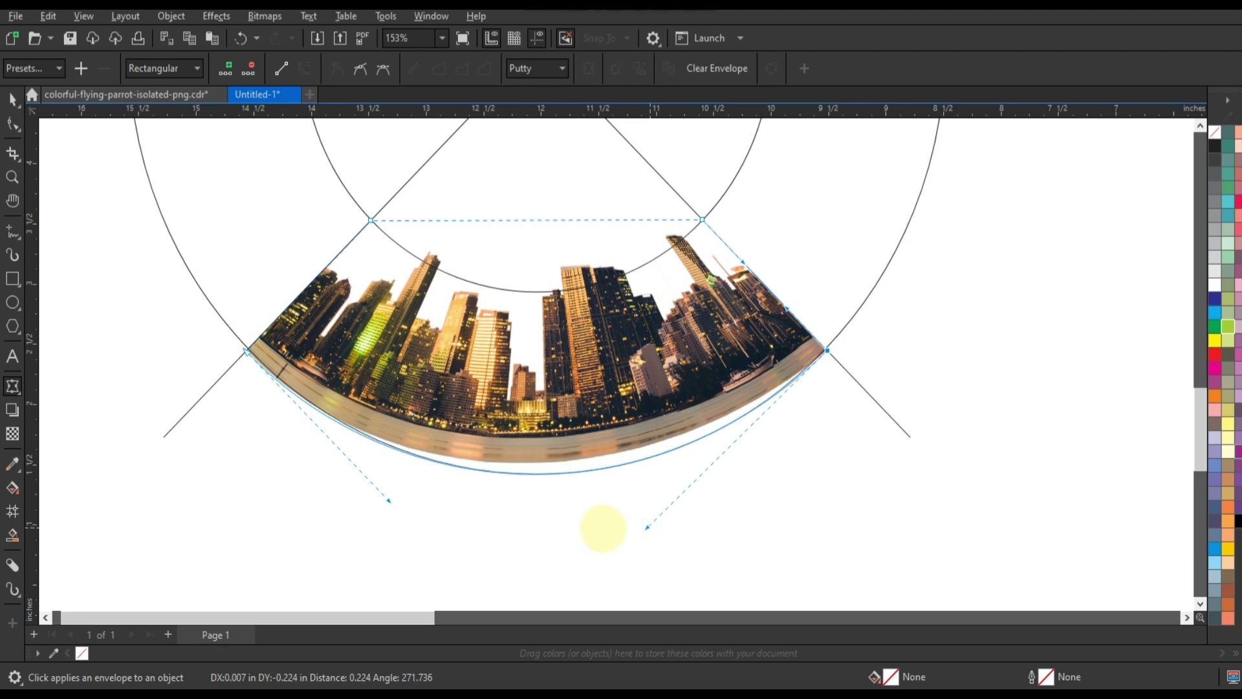
click(687, 208)
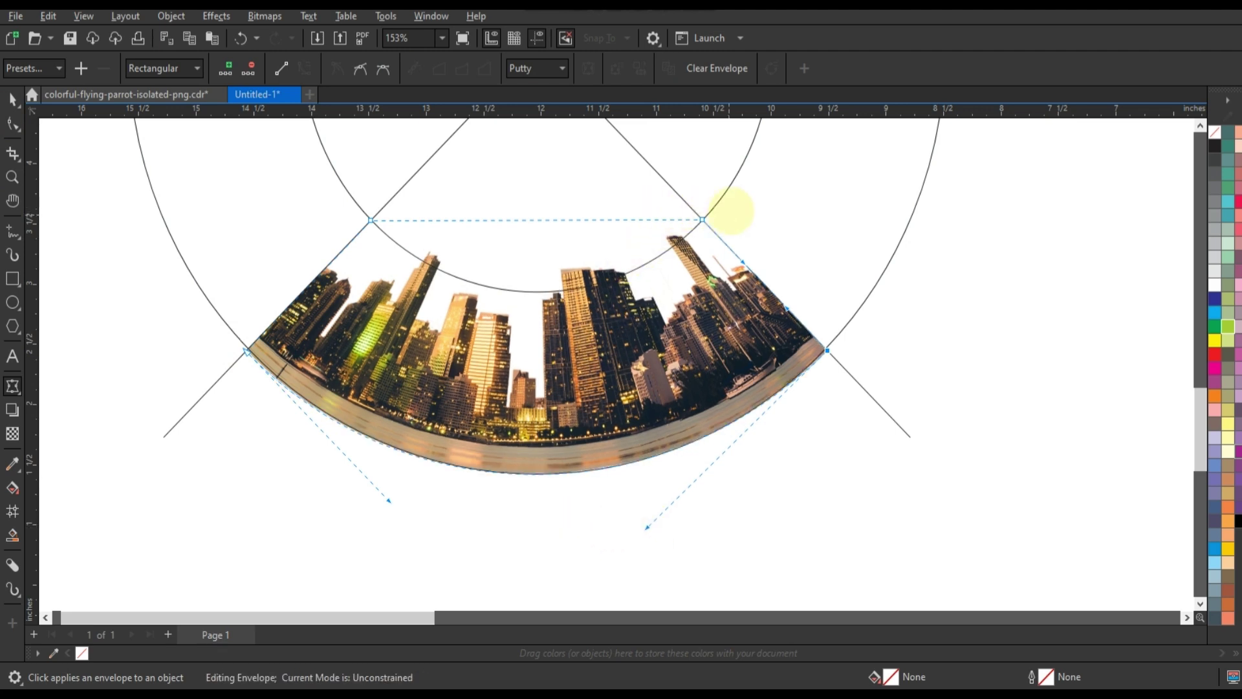
drag(592, 220, 634, 314)
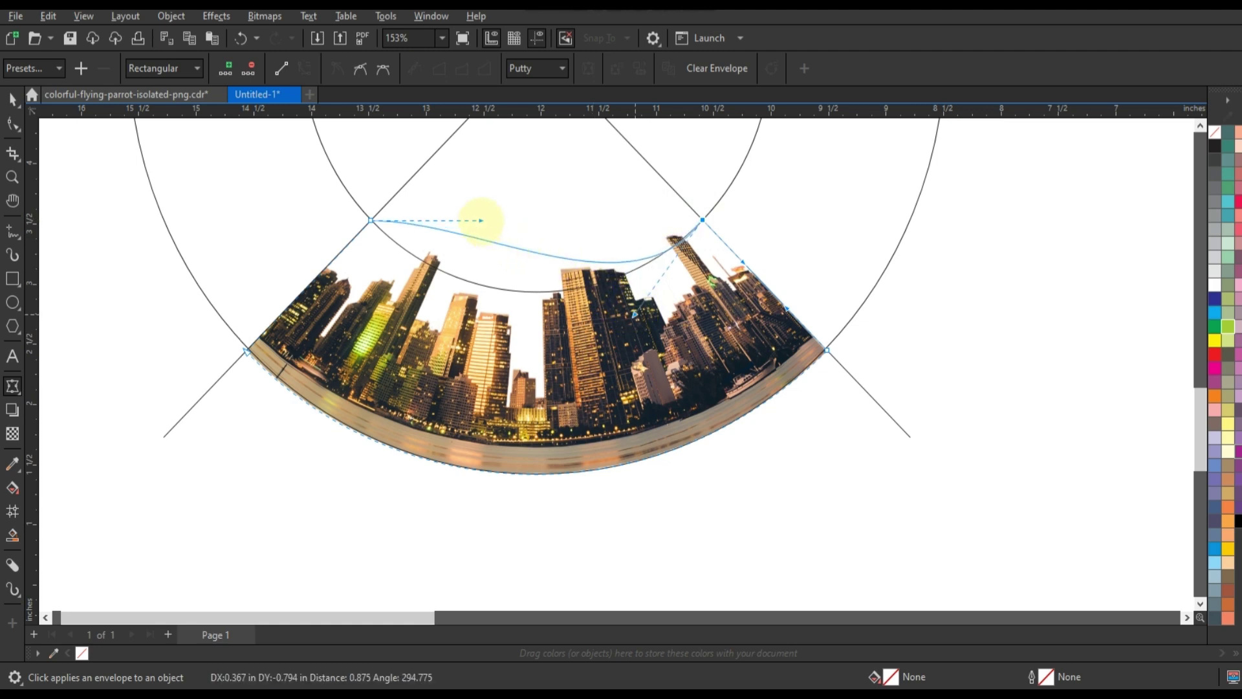
drag(482, 221, 437, 302)
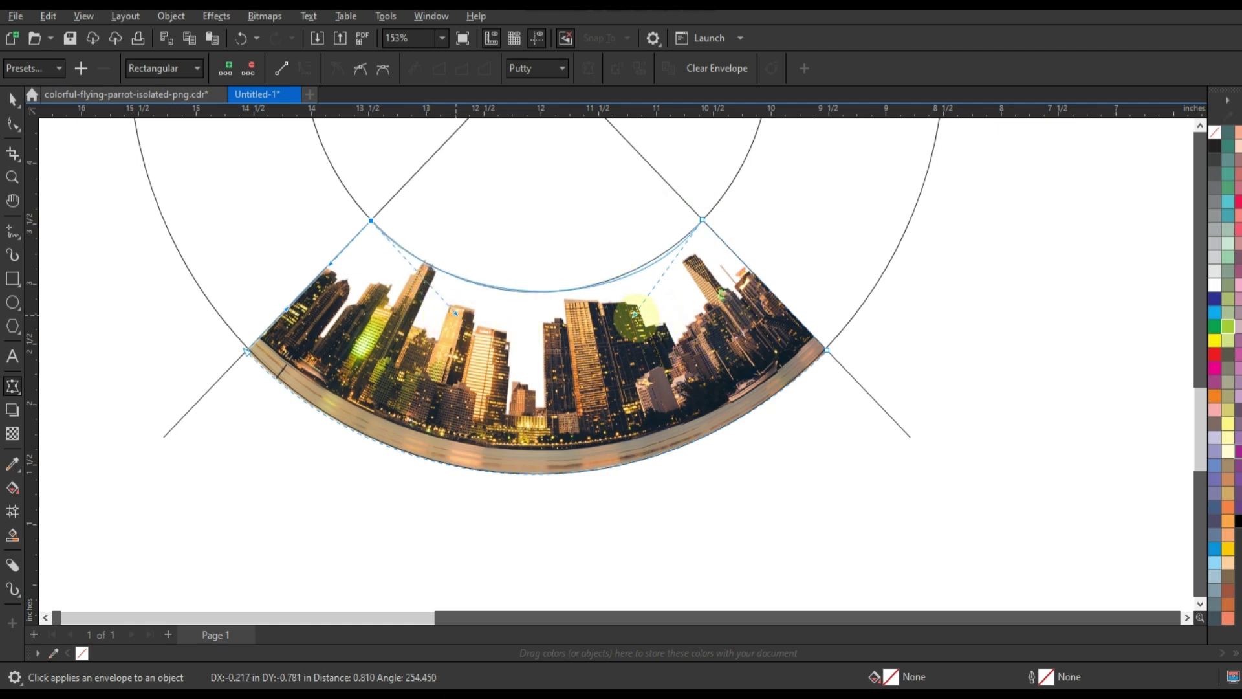
drag(635, 316, 627, 315)
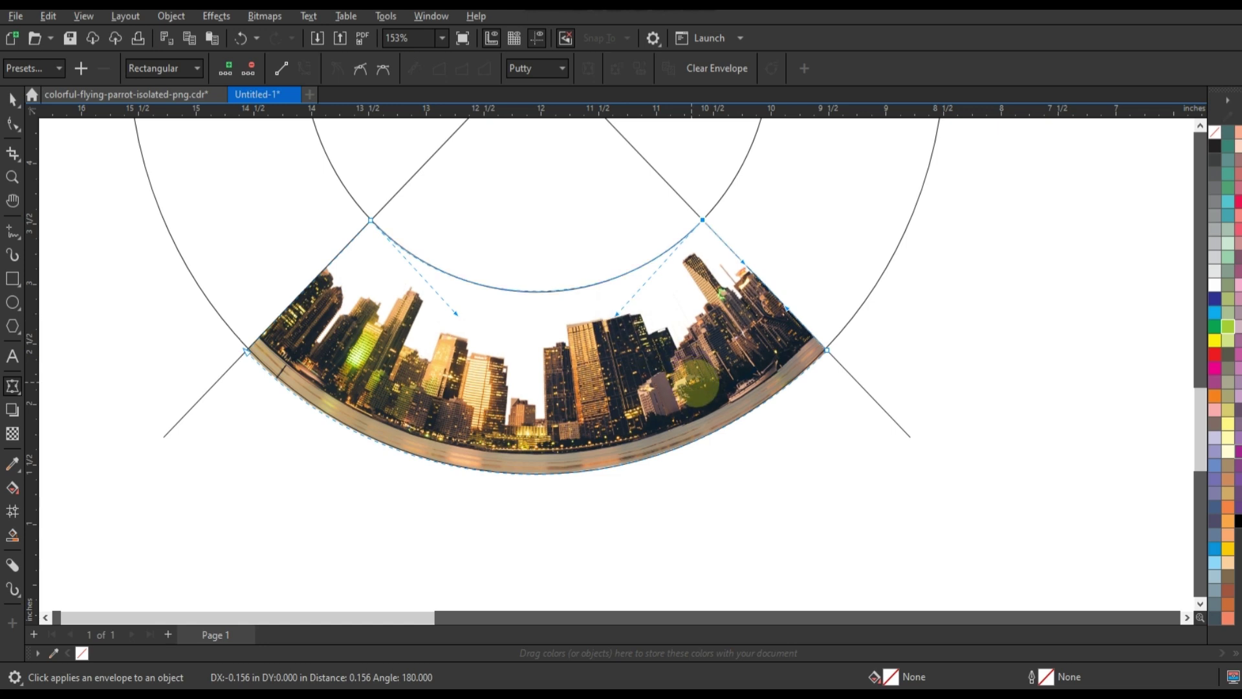
click(11, 99)
scroll(829, 502, down, 1)
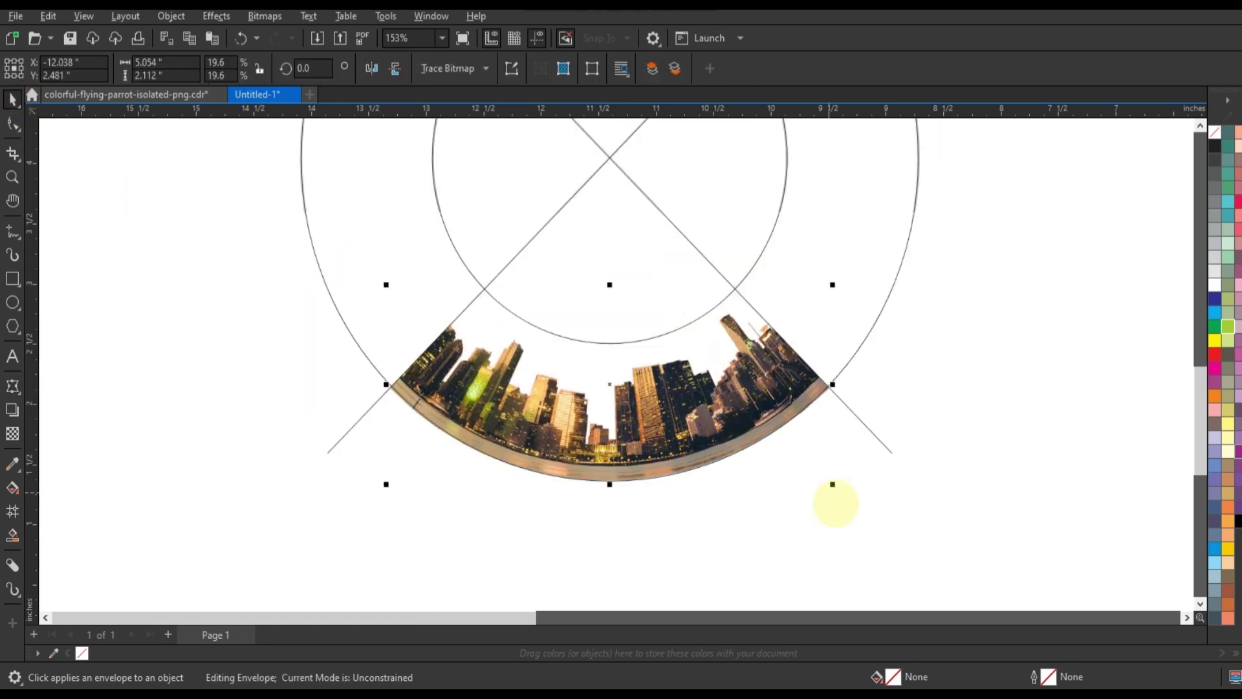
scroll(918, 482, down, 1)
click(943, 477)
click(866, 455)
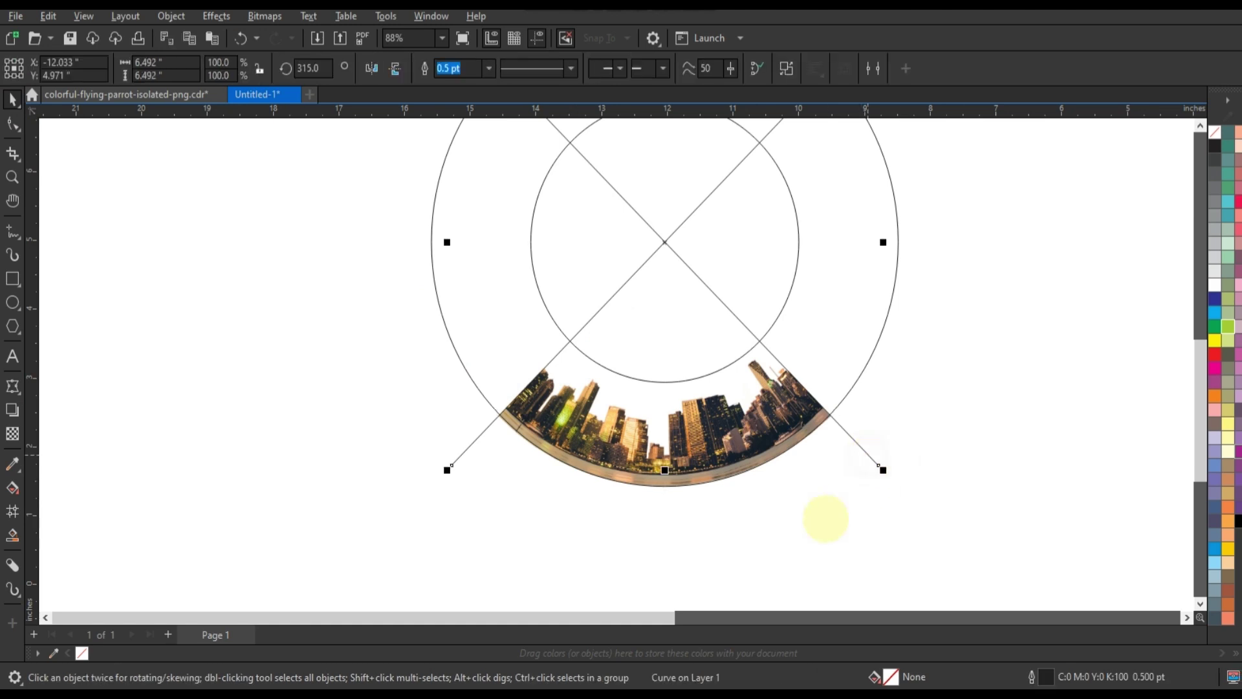
scroll(826, 518, down, 1)
click(767, 492)
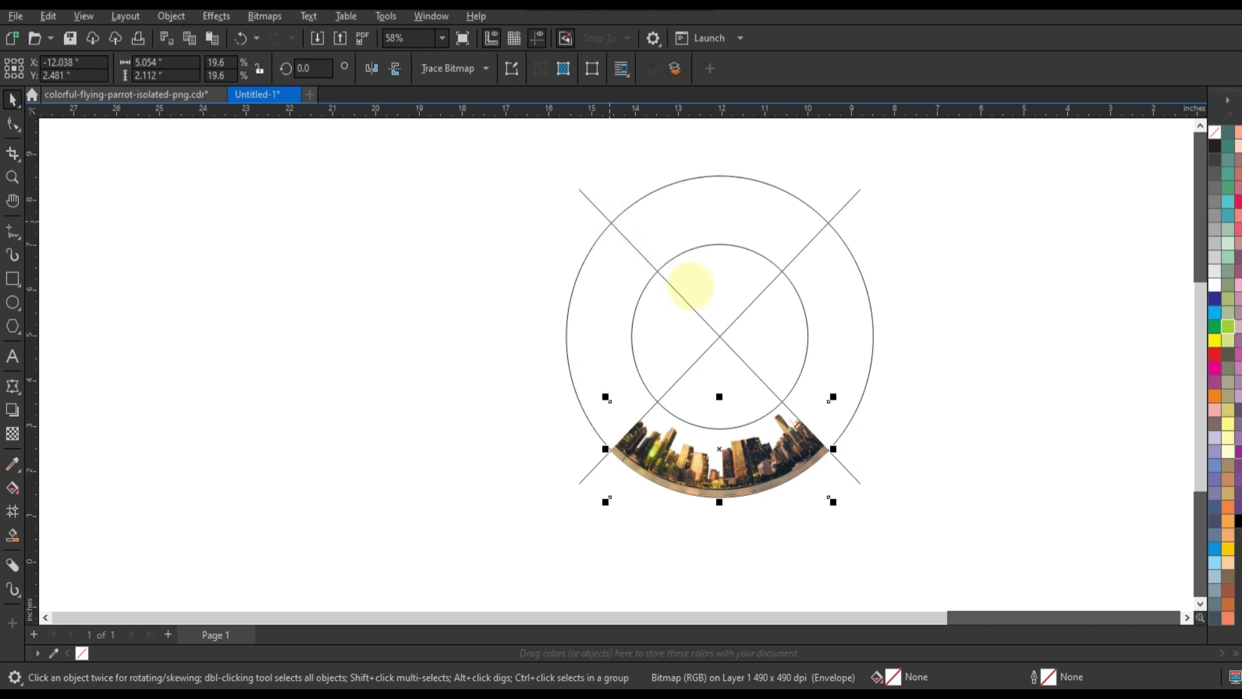
shift+click(595, 205)
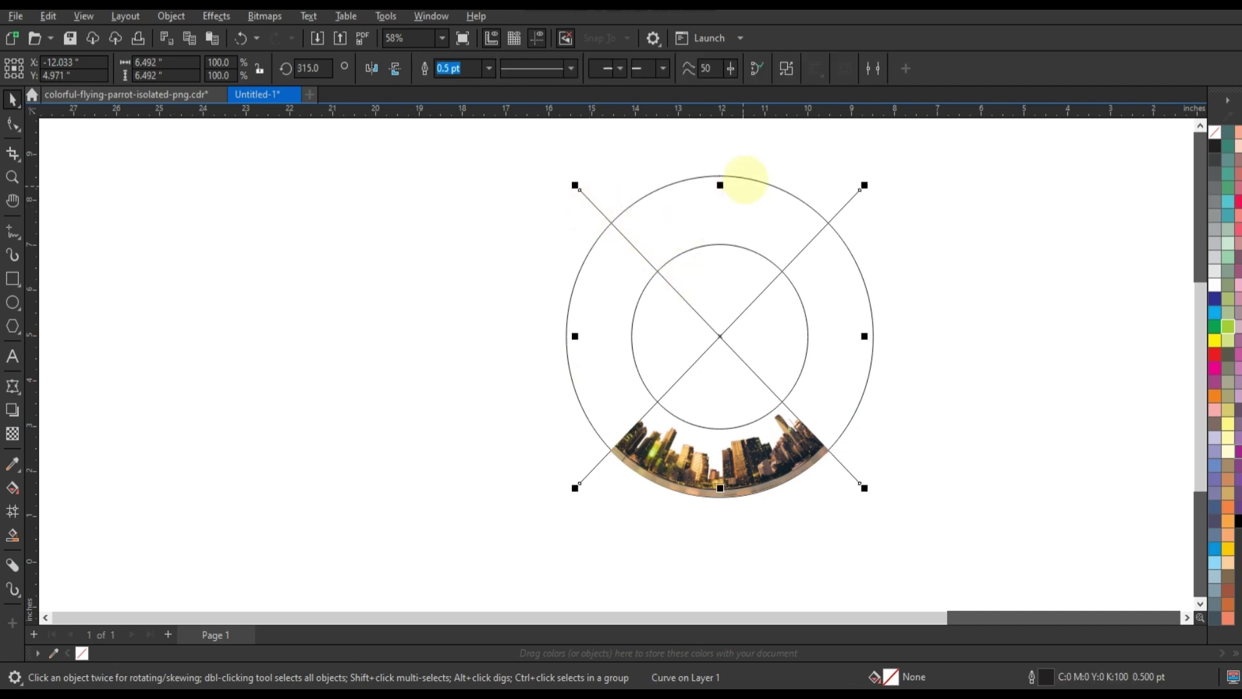
click(719, 495)
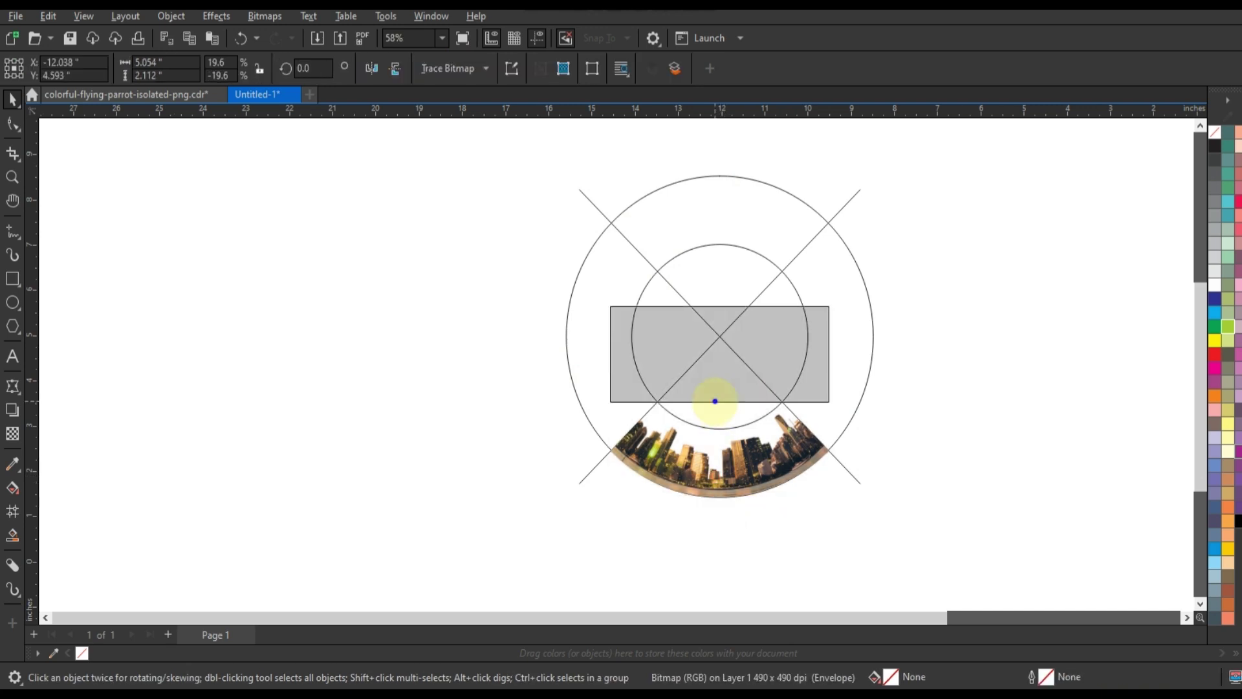
- Place a flipped copy of the skyline arc at the top and rotate both arcs to close the ring
drag(720, 502, 715, 402)
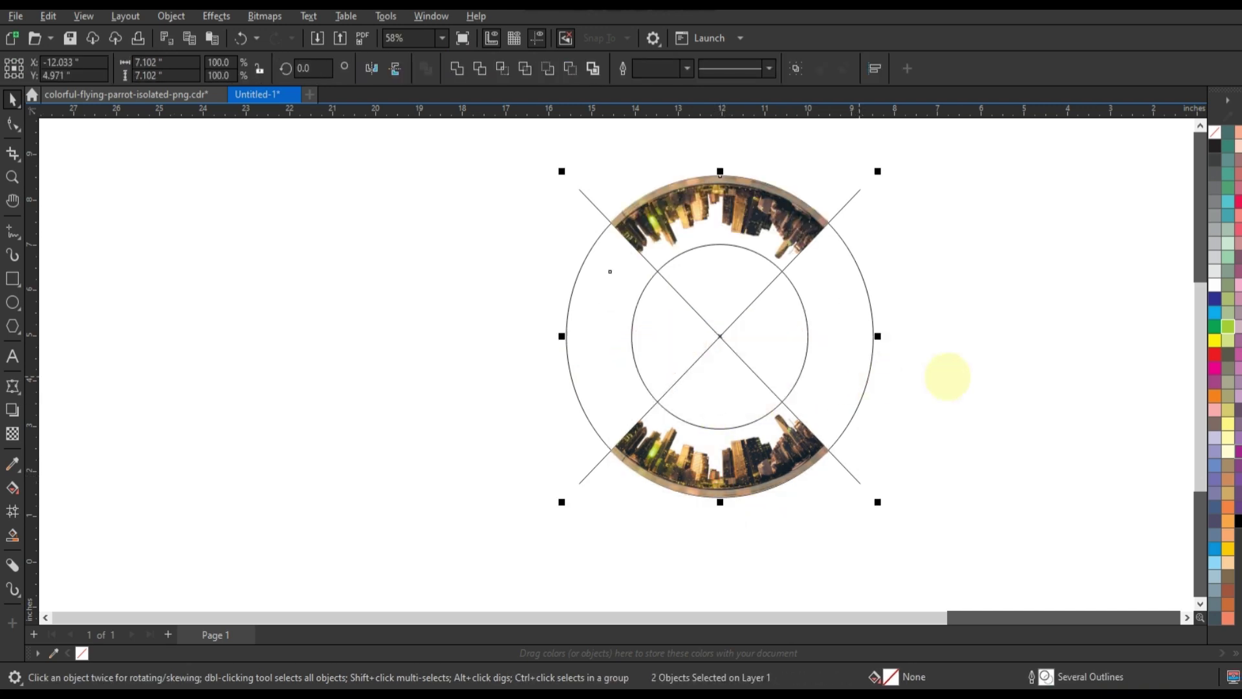
shift+click(795, 434)
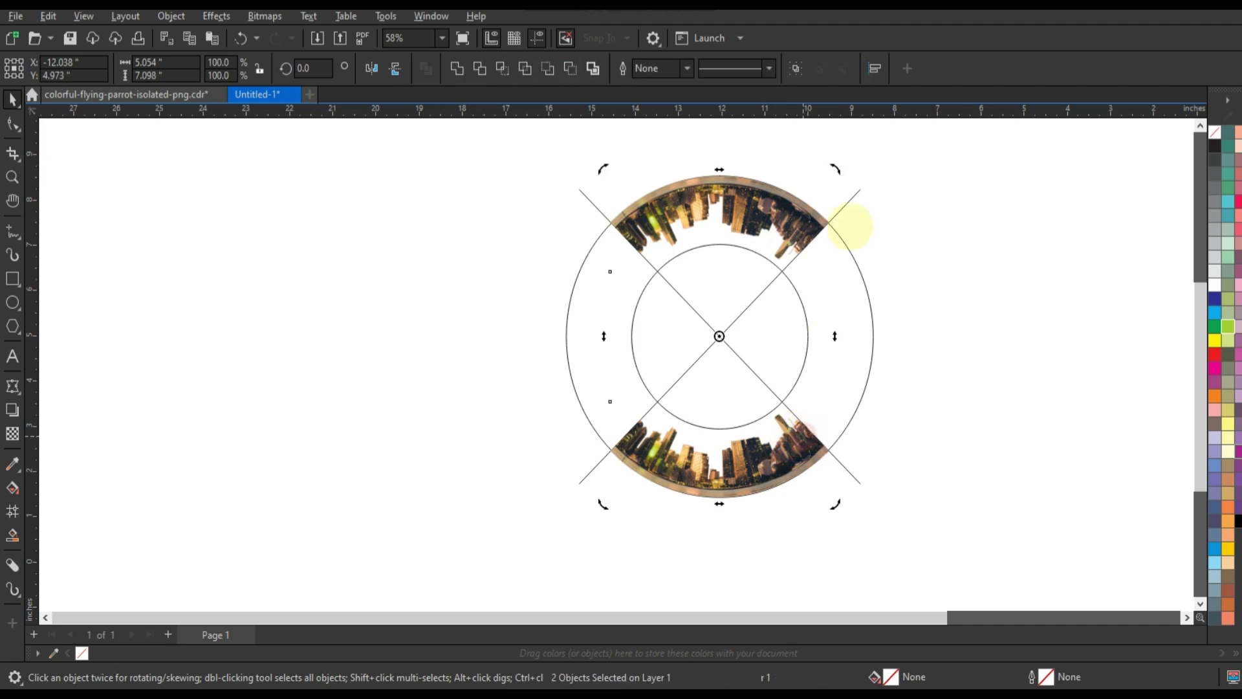
drag(835, 169, 869, 424)
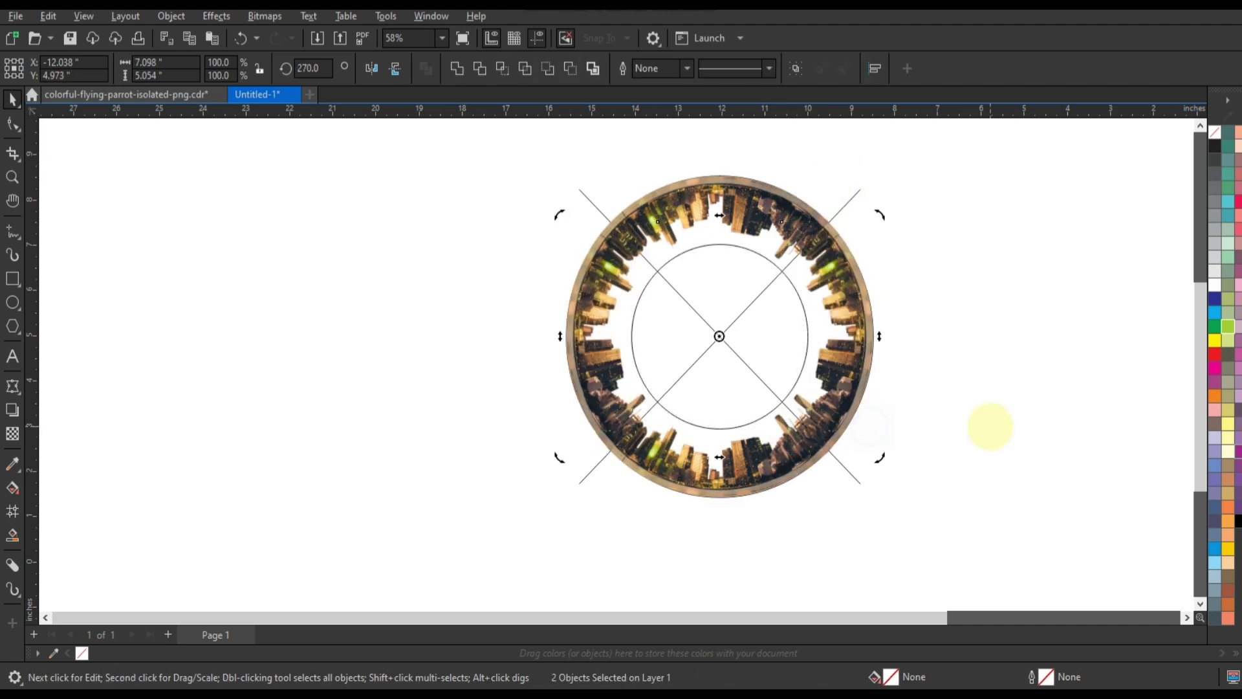
click(990, 426)
- Move the guide circles and X lines off to the left and select them
drag(851, 197, 398, 197)
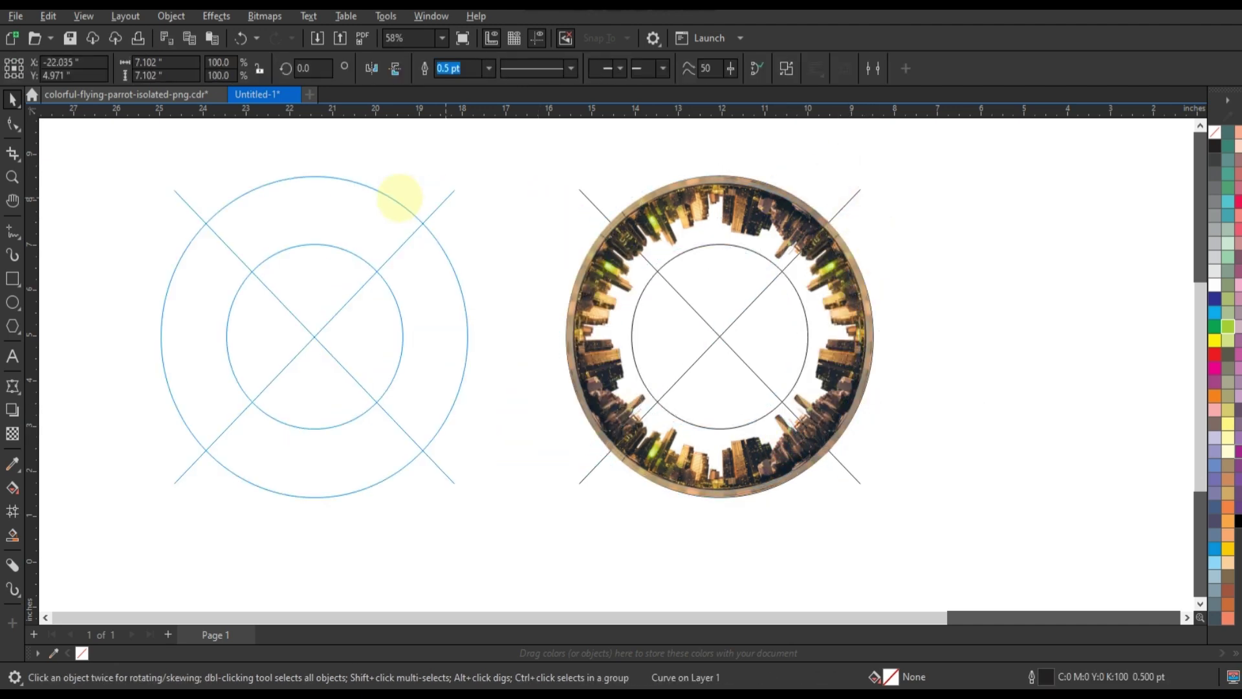
click(477, 374)
click(355, 324)
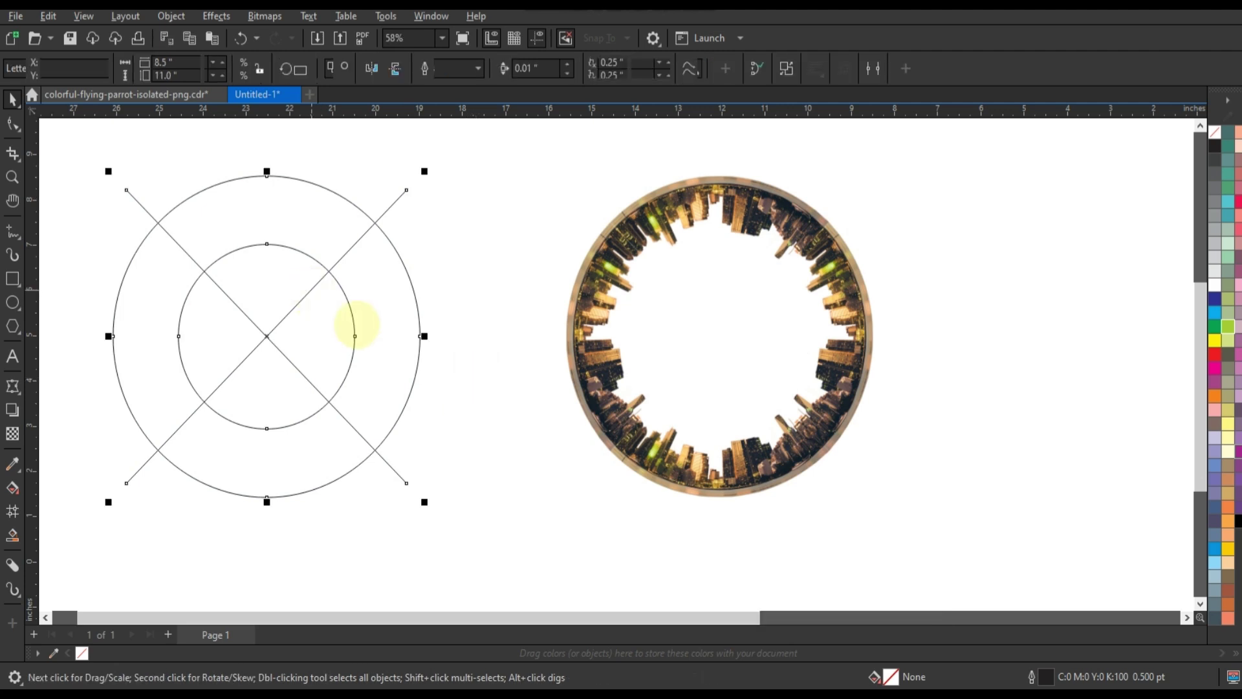
- Delete the guide circles and X lines, then nudge the seated man into place on the ring
key(Delete)
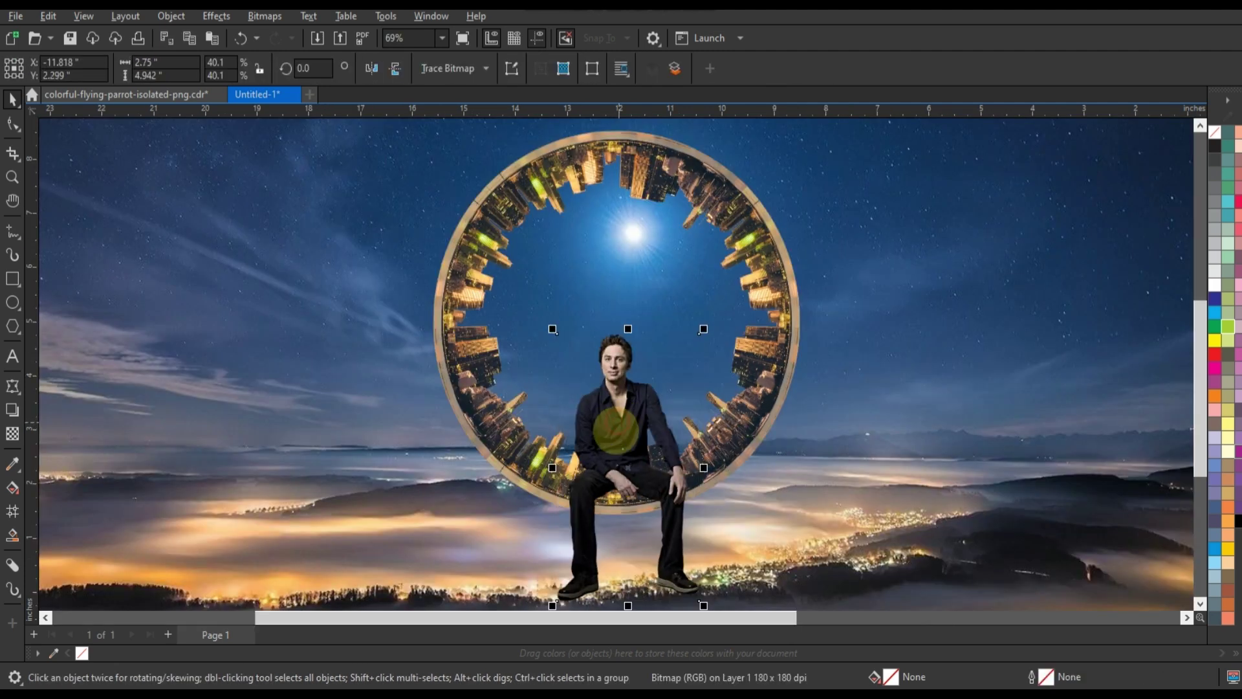
drag(616, 425, 635, 419)
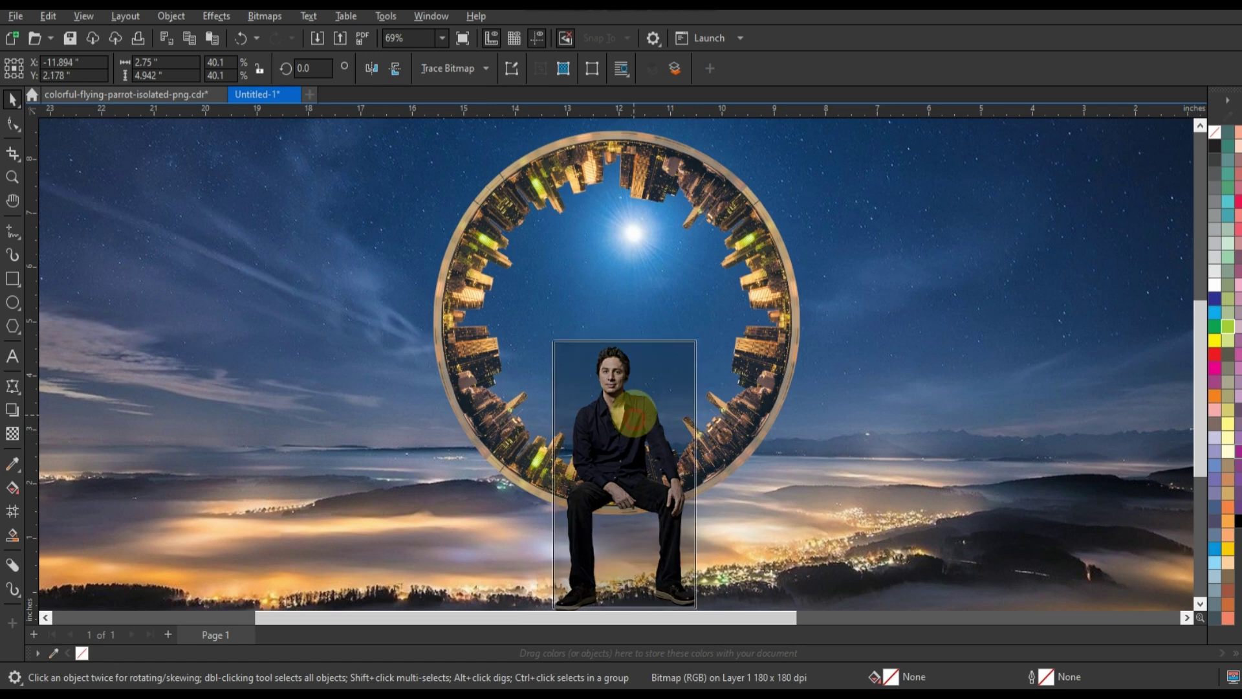
scroll(636, 419, down, 1)
click(915, 429)
- Move the ring and man together slightly higher over the night-sky background
scroll(724, 371, down, 2)
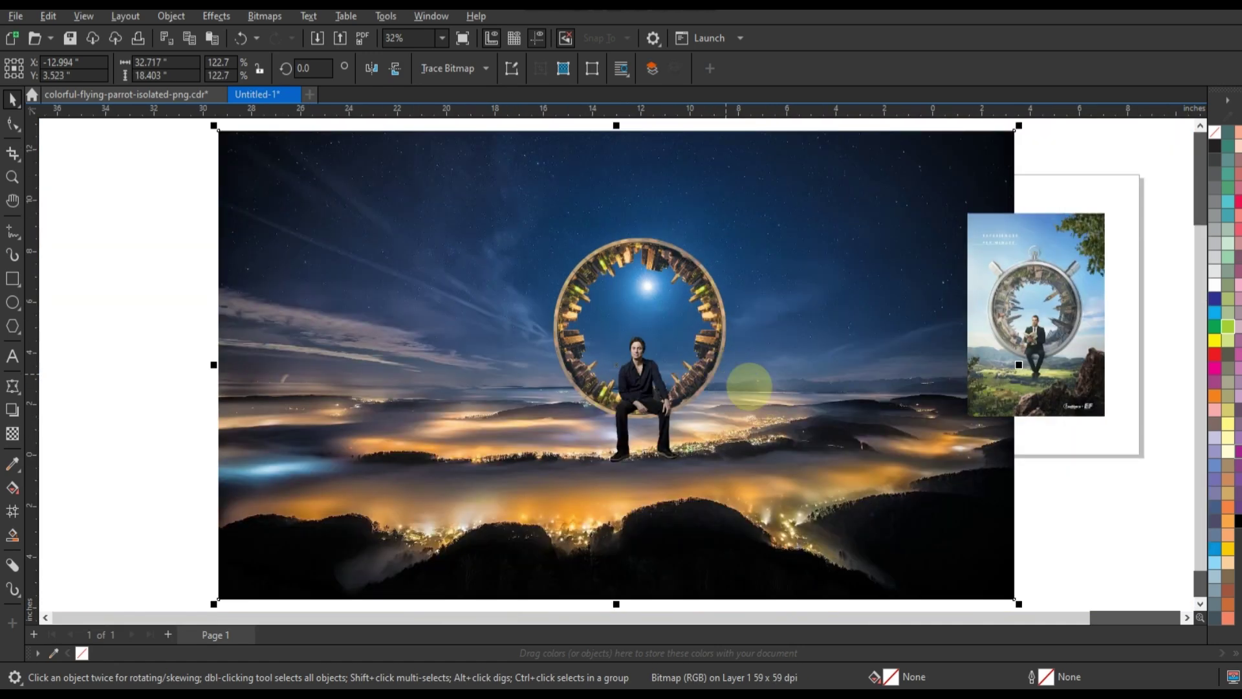
mouse_move(159, 181)
mouse_down()
mouse_move(760, 486)
mouse_move(751, 477)
mouse_move(761, 506)
mouse_up()
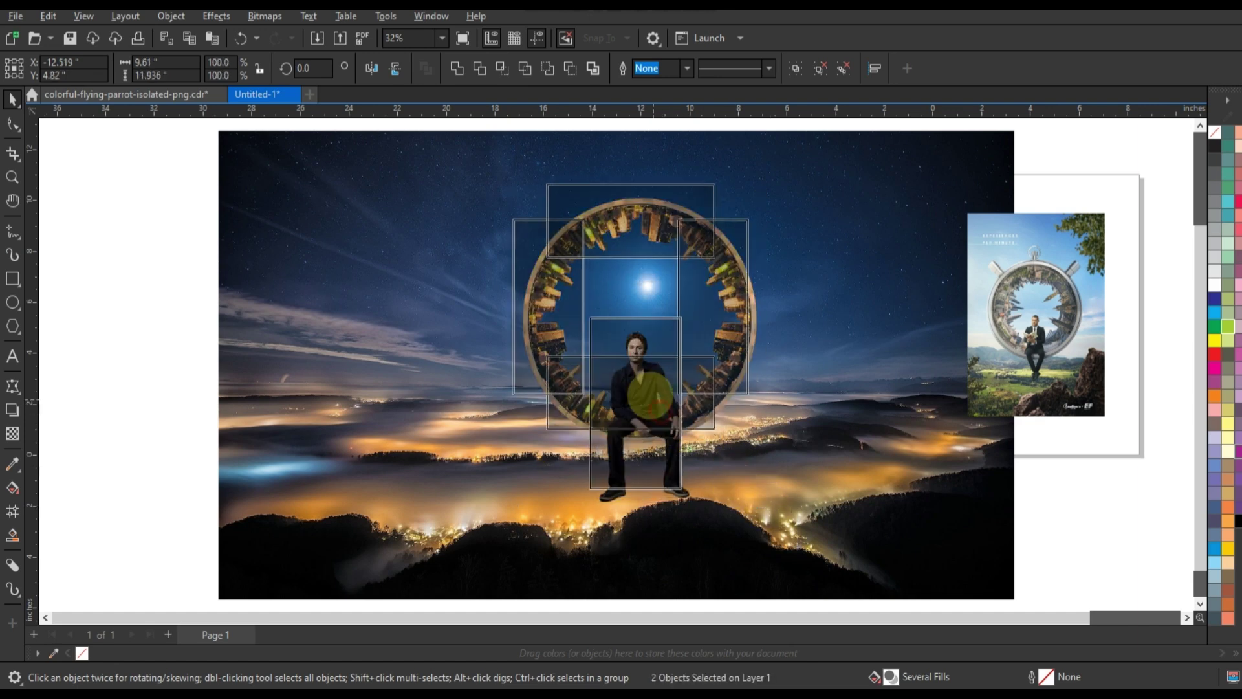
mouse_move(666, 412)
mouse_down()
mouse_move(647, 389)
mouse_move(687, 381)
mouse_up()
click(759, 461)
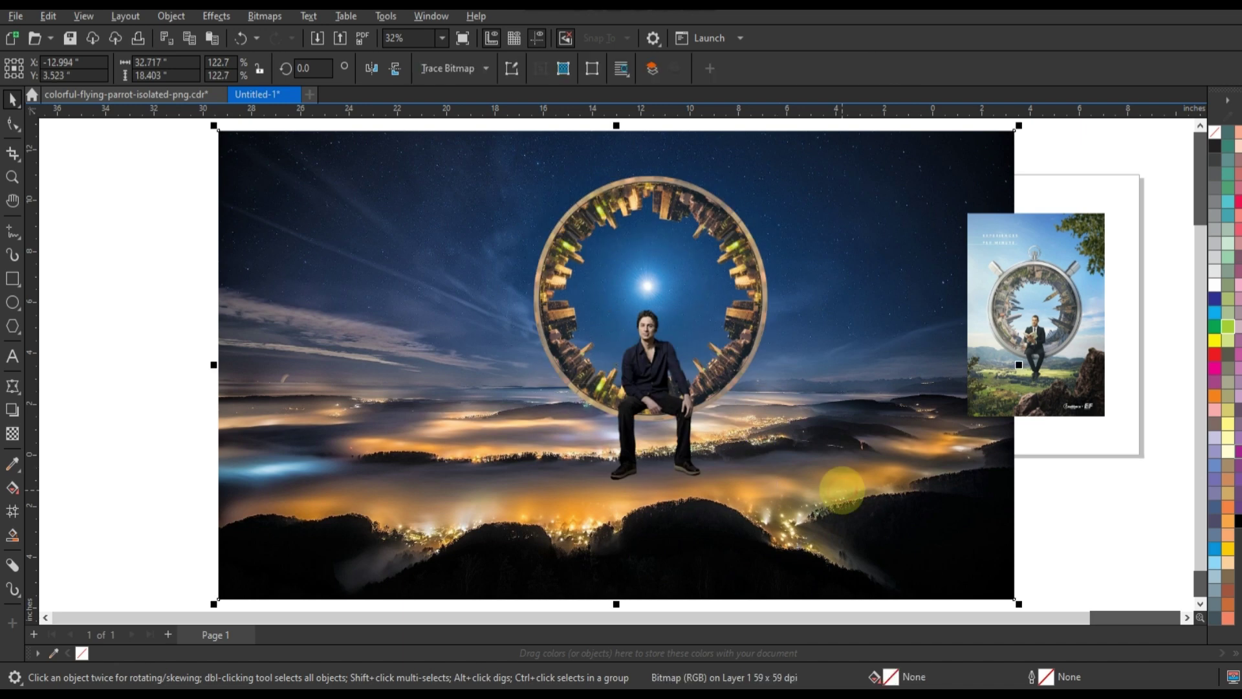
- Trim the night-sky background's left and right edges inward into a tall portrait crop
scroll(438, 333, down, 1)
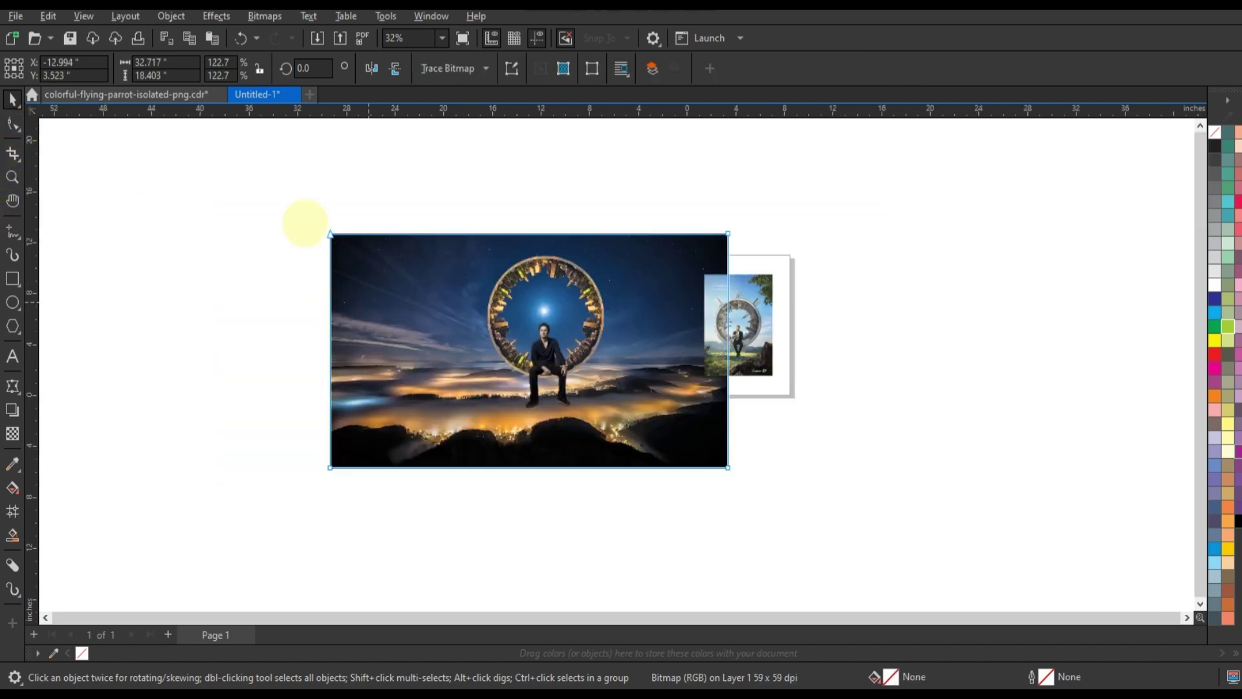
key(F10)
drag(331, 467, 468, 467)
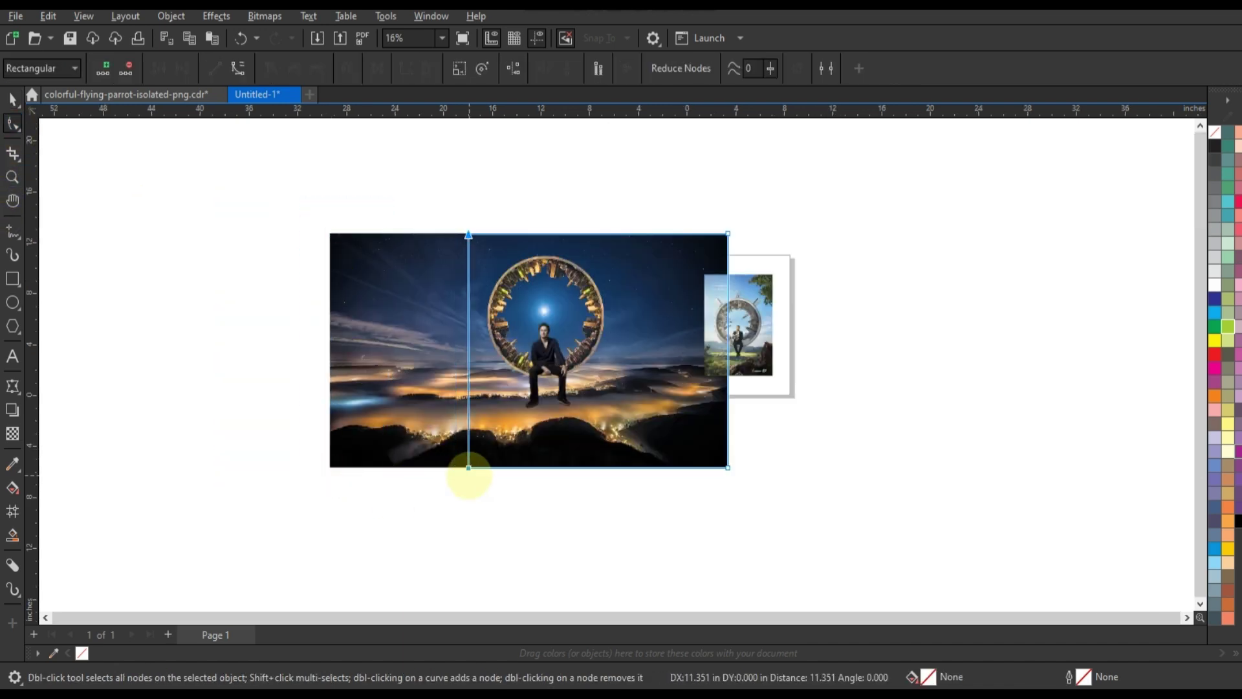
mouse_move(658, 203)
mouse_down()
mouse_move(735, 479)
mouse_move(624, 467)
mouse_up()
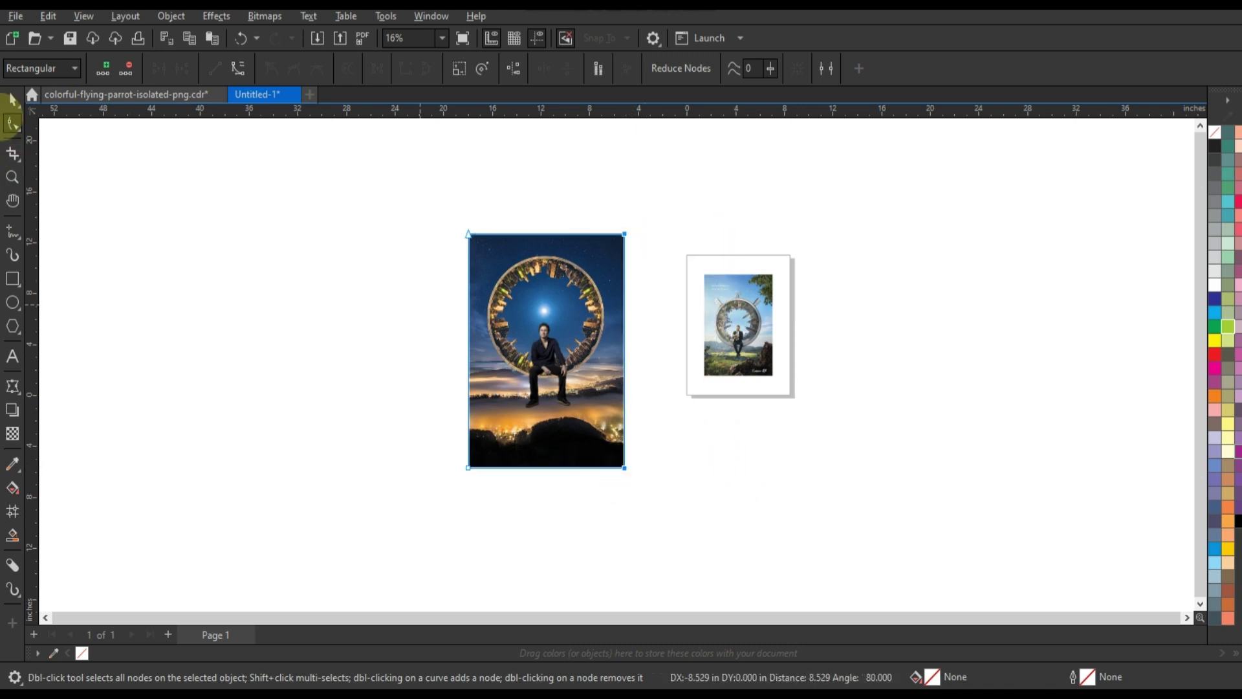
click(13, 99)
drag(414, 199, 664, 504)
- Zoom in and enlarge the city-skyline ring about its centre
key(shift+F2)
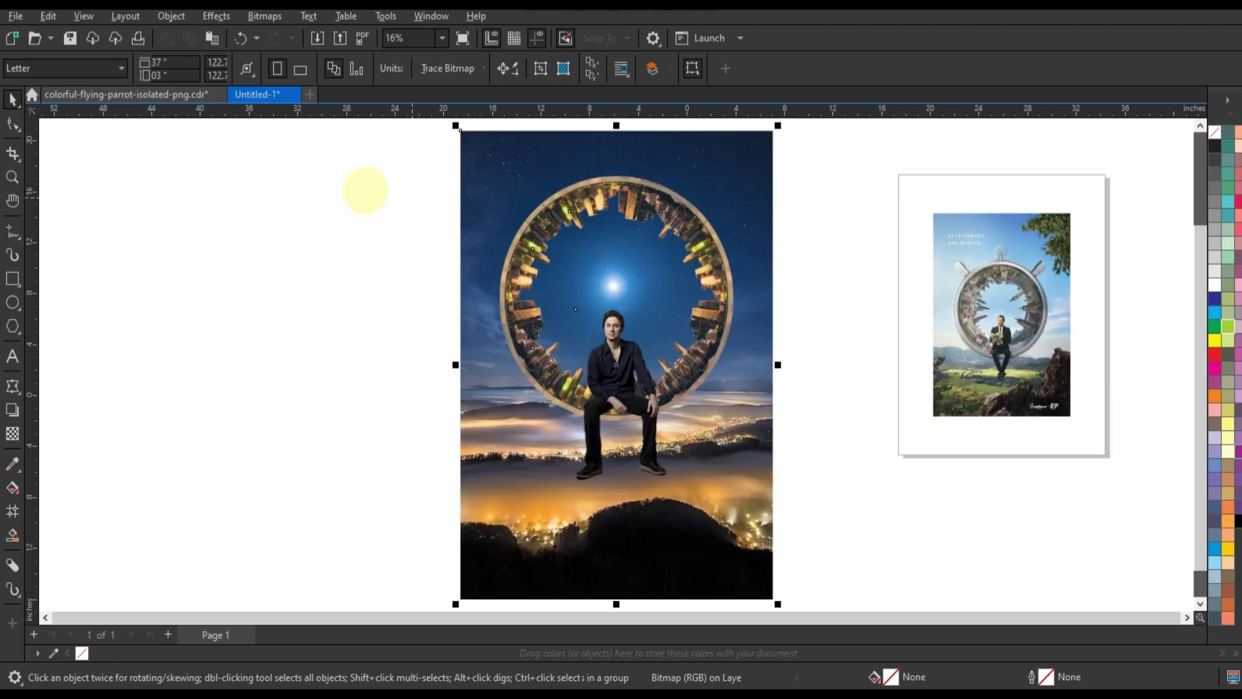
click(684, 286)
drag(738, 425, 750, 438)
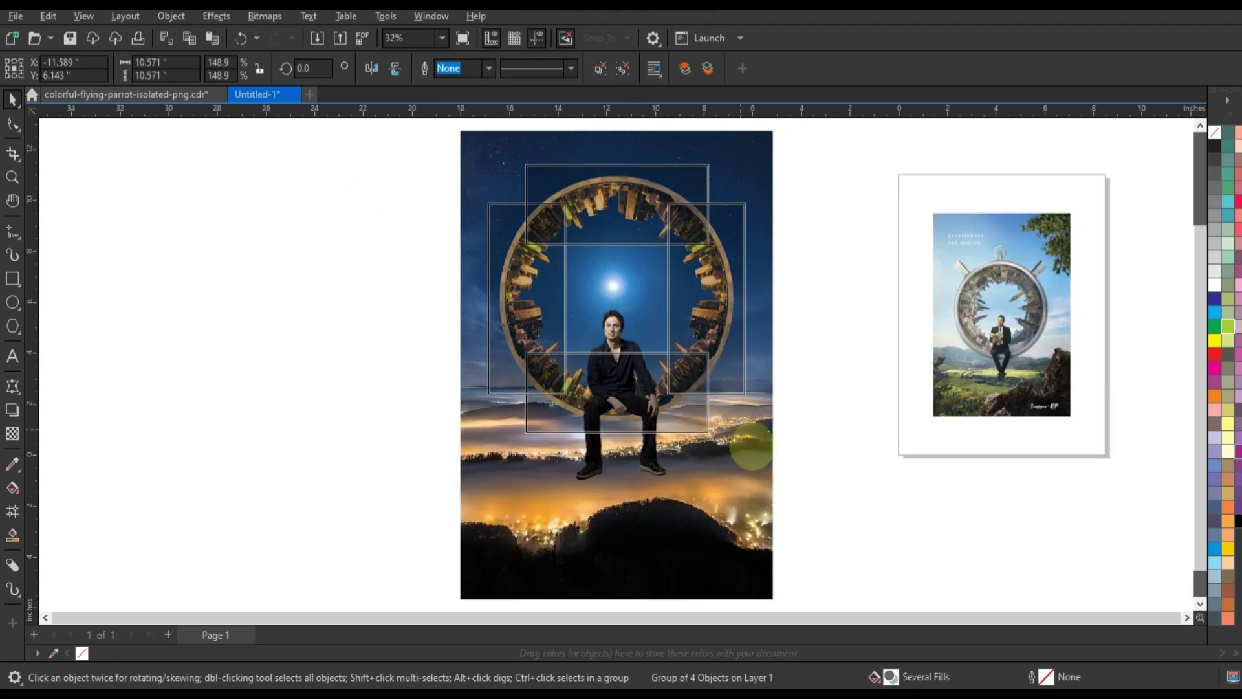
- Resize the seated man and move him down so his feet rest on the dark hilltop
drag(670, 304, 687, 272)
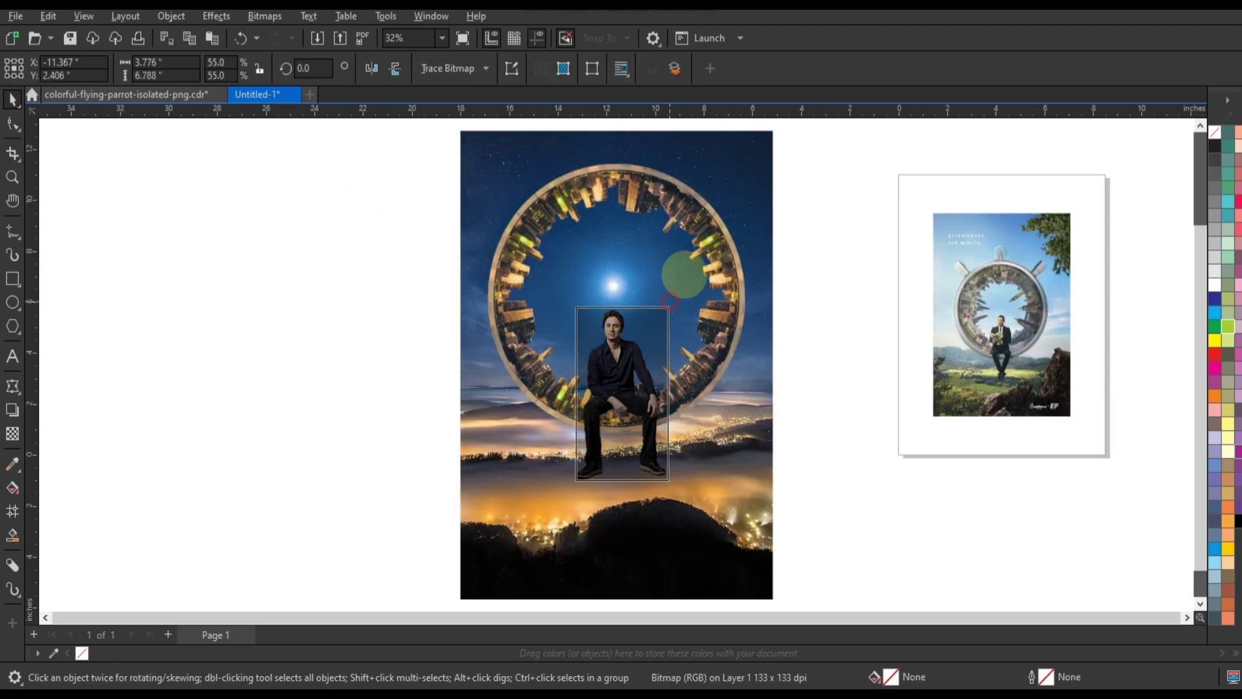
drag(631, 360, 631, 373)
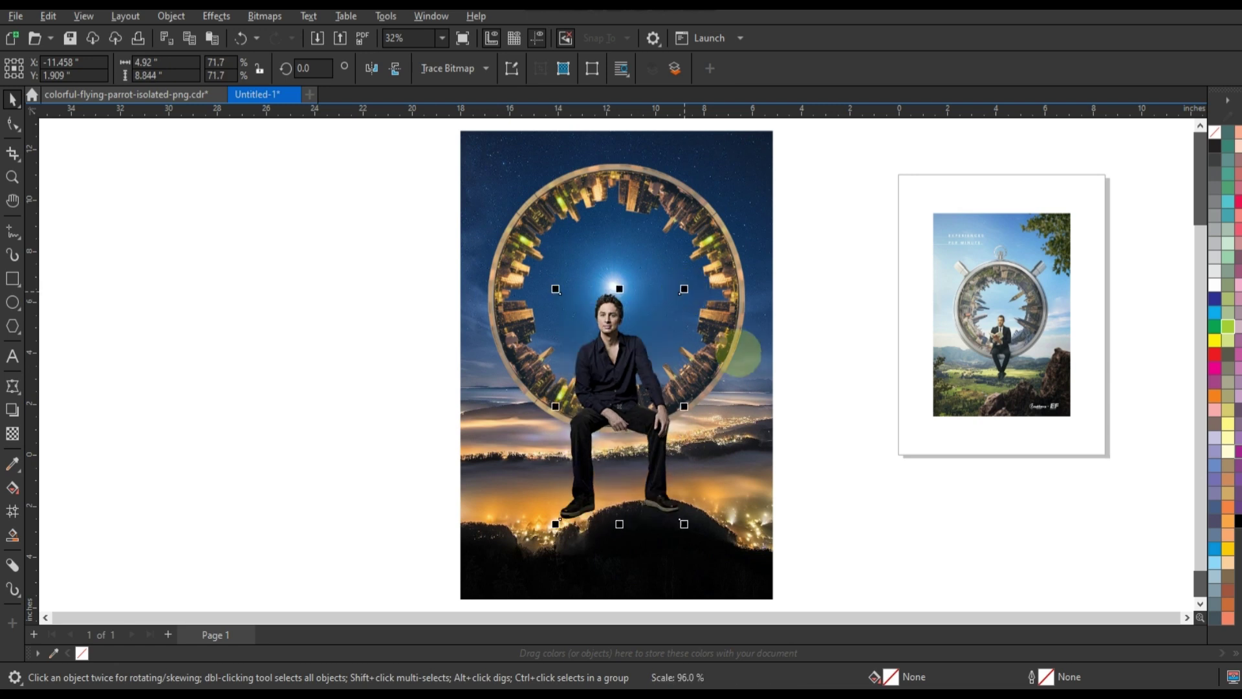
drag(687, 285, 631, 388)
click(828, 415)
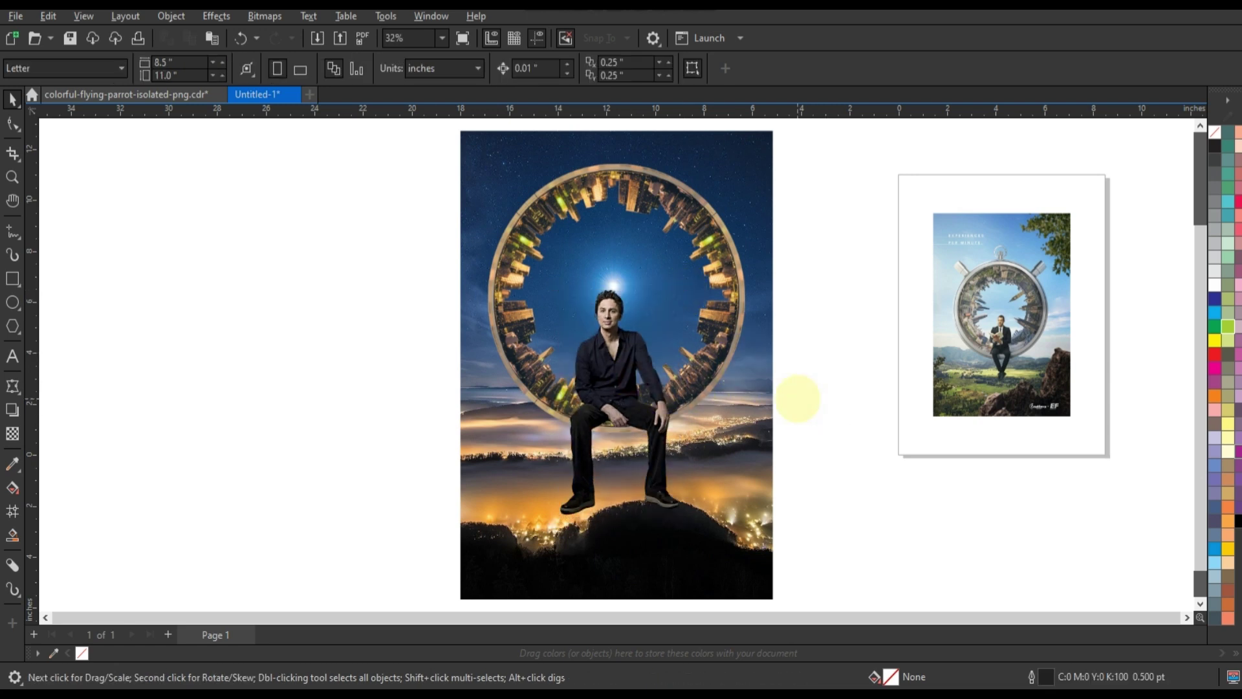
click(771, 397)
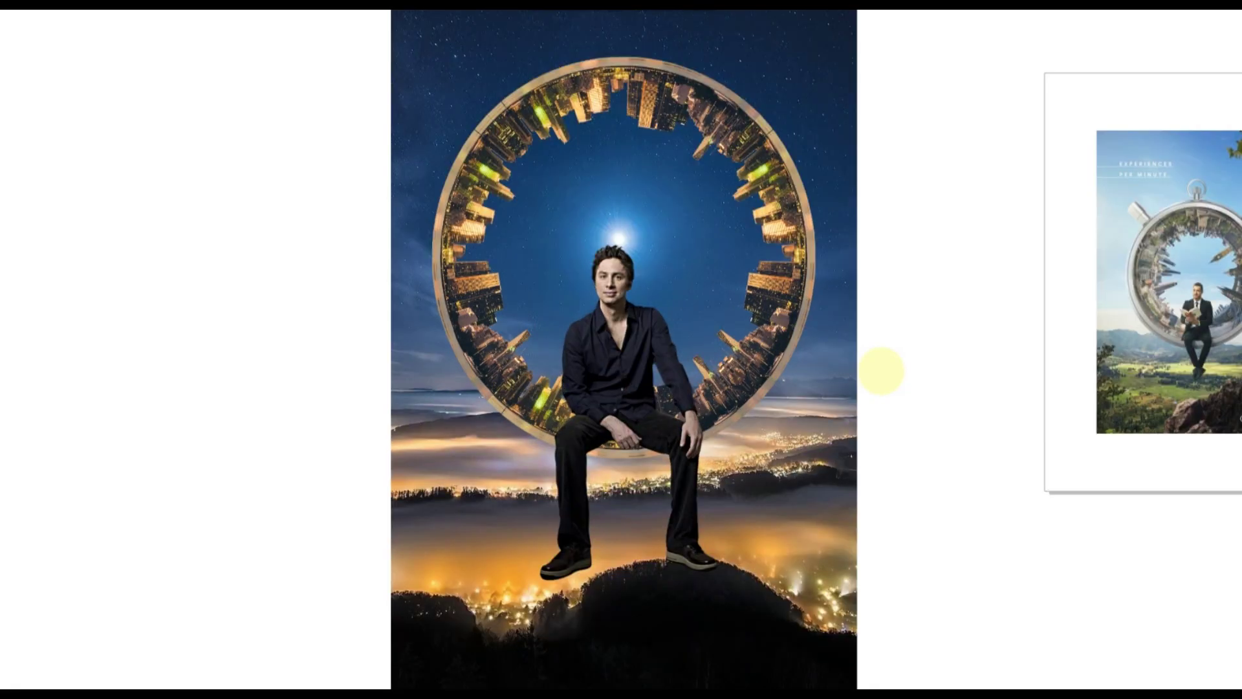